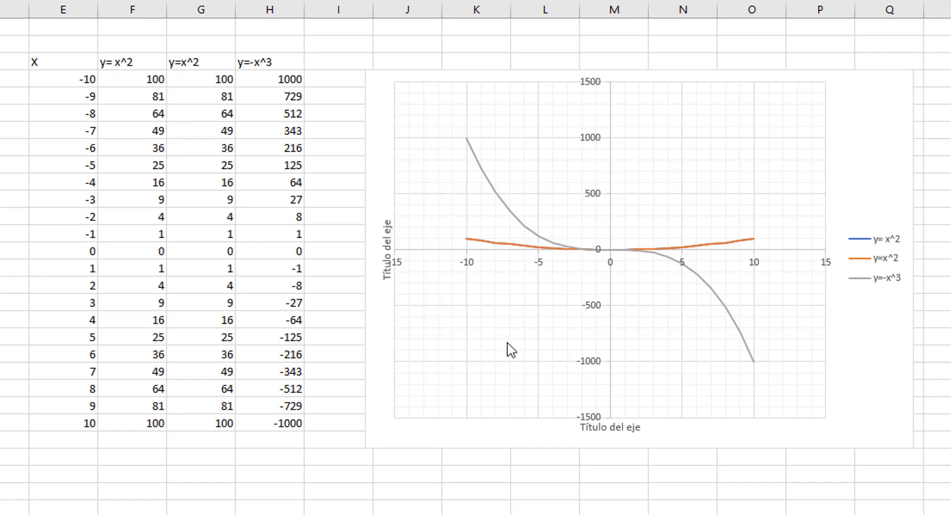
Select columns F, G and H in turn on the sheet, then clear the selection.
{"action": "left_click", "coordinate": [135, 9]}
{"action": "left_click", "coordinate": [200, 7]}
{"action": "left_click", "coordinate": [257, 8]}
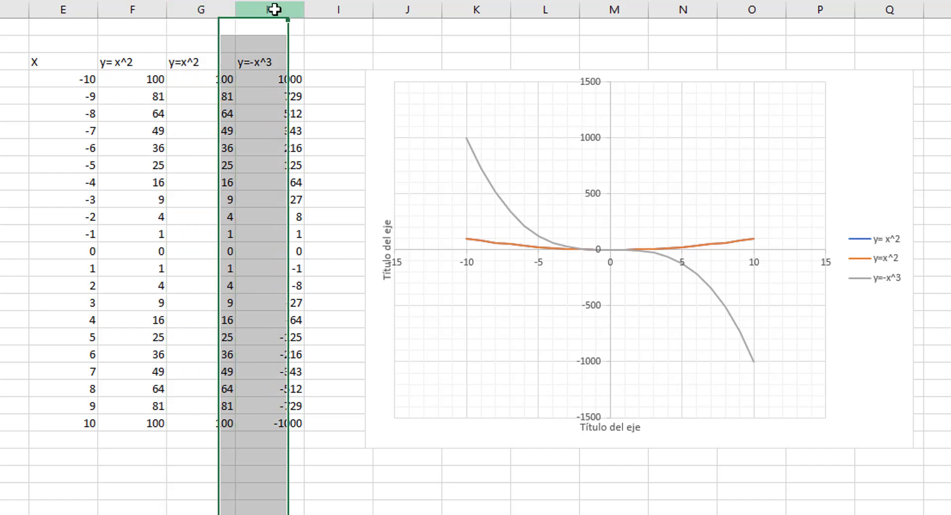
{"action": "left_click", "coordinate": [193, 9]}
{"action": "left_click", "coordinate": [139, 9]}
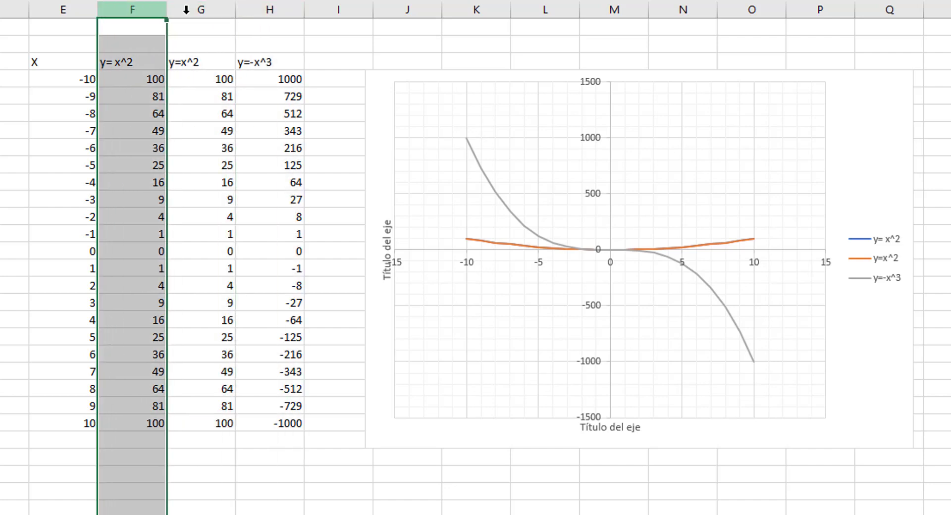
{"action": "left_click", "coordinate": [202, 7]}
{"action": "left_click", "coordinate": [254, 6]}
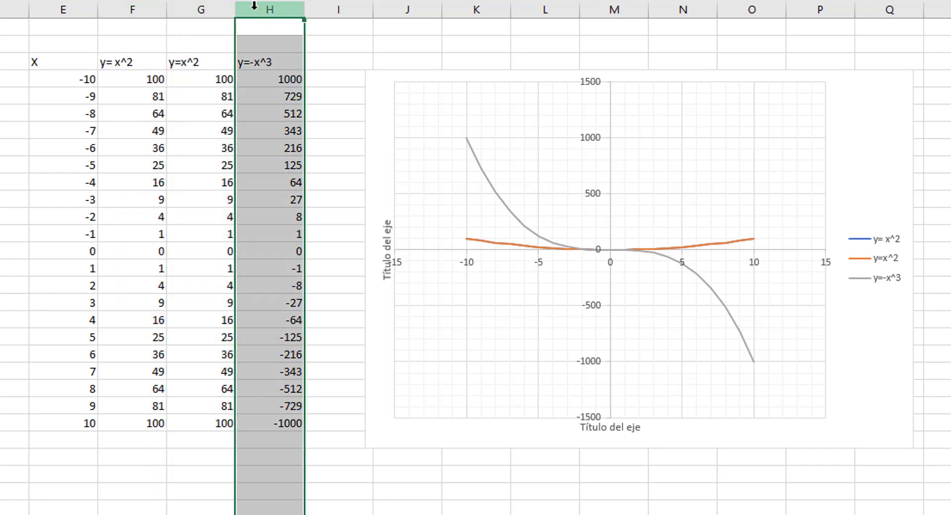
{"action": "left_click", "coordinate": [199, 14]}
{"action": "left_click", "coordinate": [147, 10]}
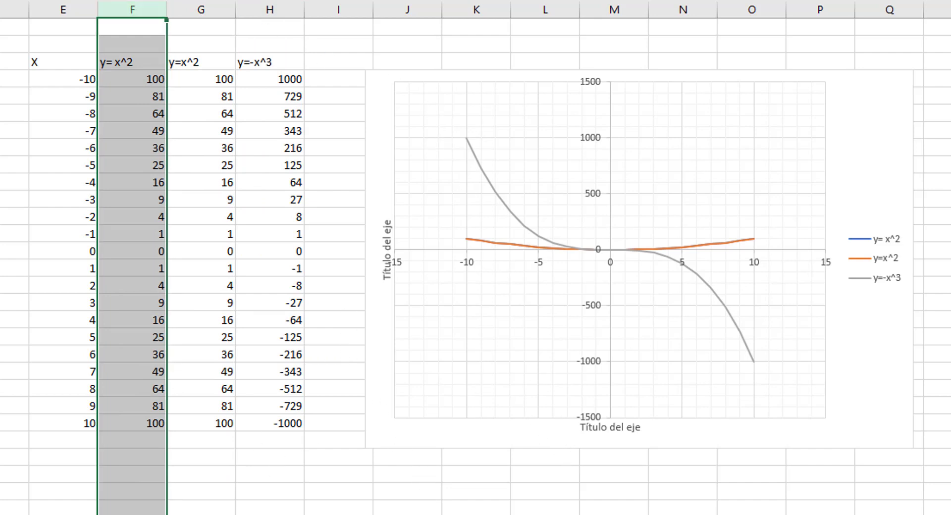
{"action": "left_click", "coordinate": [420, 480]}
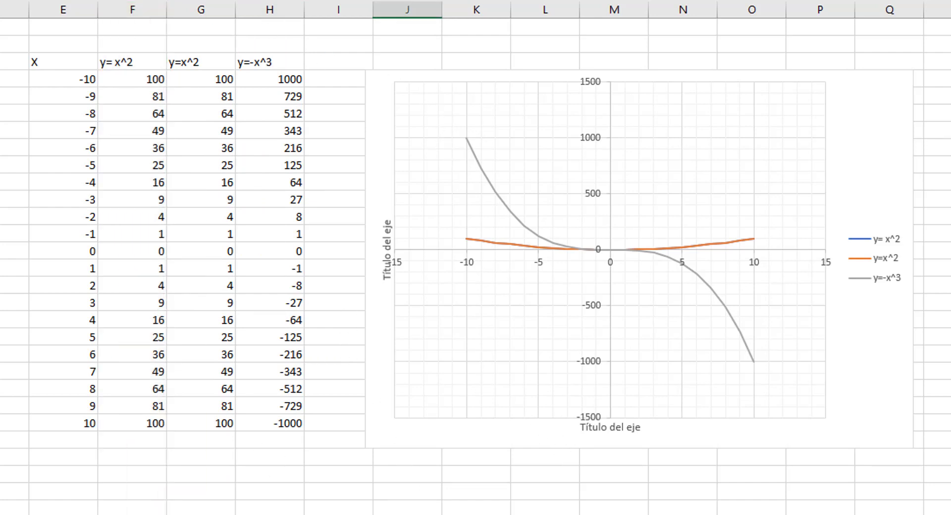
Add a new sheet Hoja2 and enter header 'x' in F3 with -10 below it.
{"action": "left_click", "coordinate": [129, 497]}
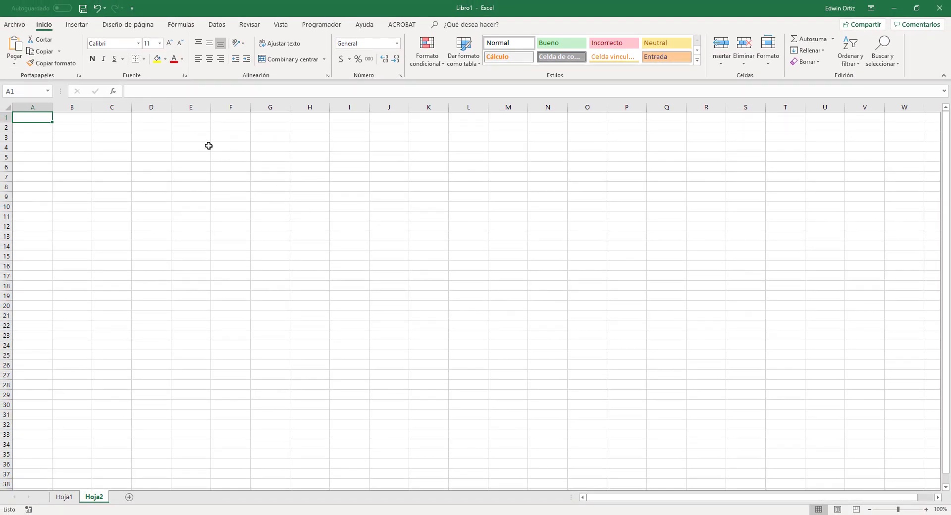
{"action": "left_click", "coordinate": [242, 140]}
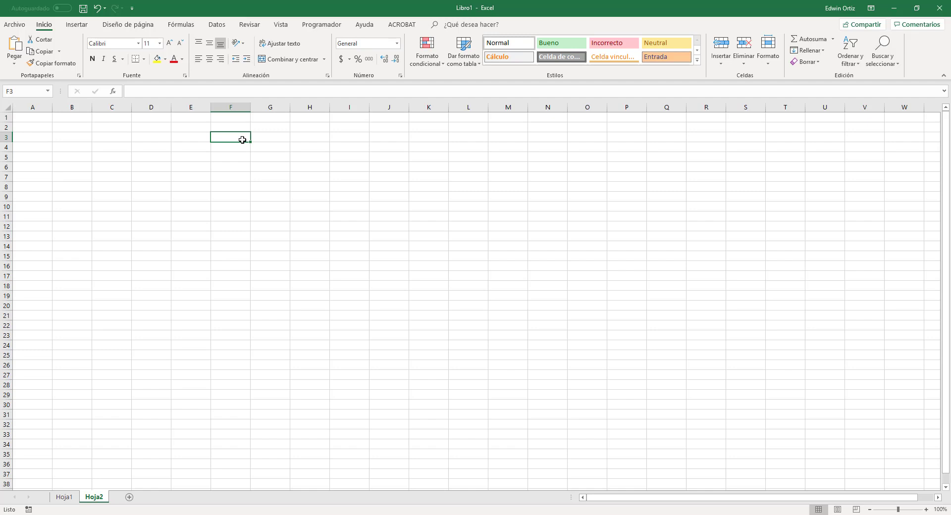
{"action": "type", "text": "x"}
{"action": "key", "text": "Return"}
{"action": "type", "text": "-1"}
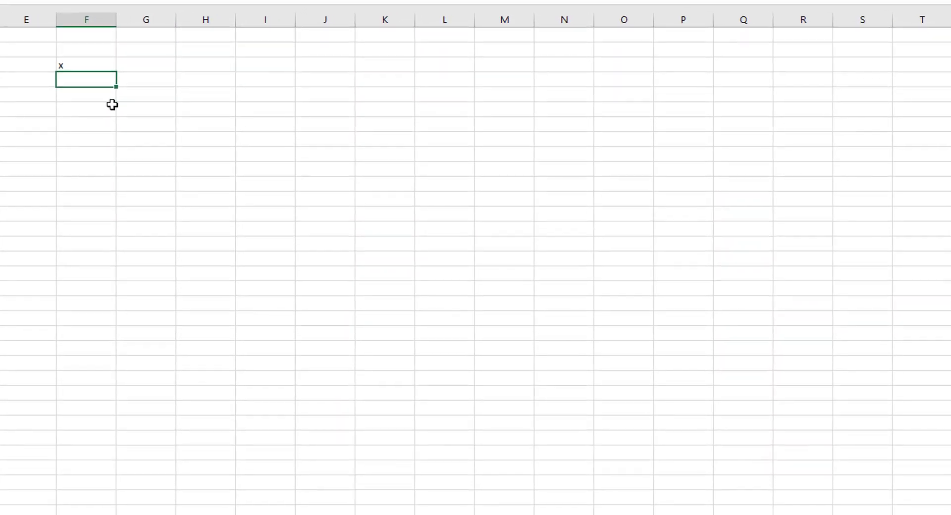
{"action": "type", "text": "0"}
{"action": "key", "text": "Return"}
Fill column F down to row 27 as a series running -10 to 13.
{"action": "left_click", "coordinate": [99, 80]}
{"action": "left_click_drag", "start_coordinate": [116, 86], "coordinate": [108, 431]}
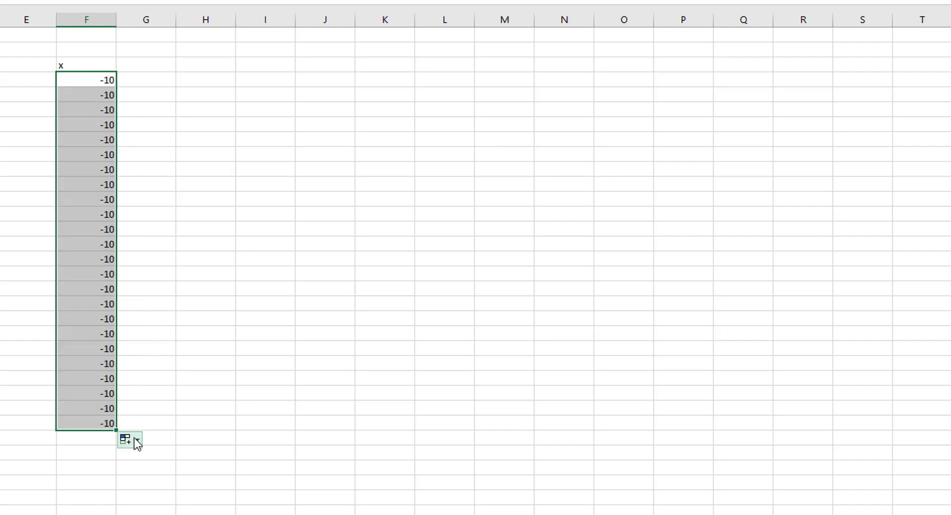
{"action": "left_click", "coordinate": [134, 440]}
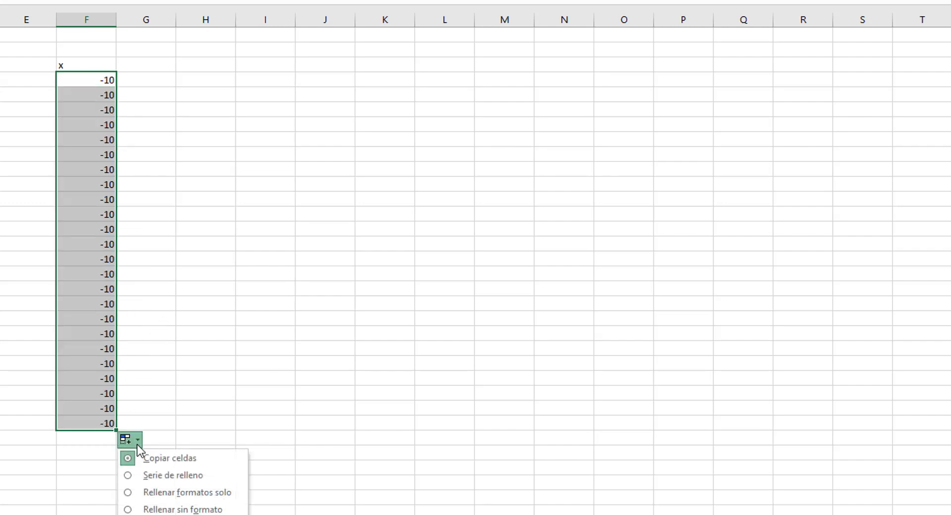
{"action": "left_click", "coordinate": [148, 476]}
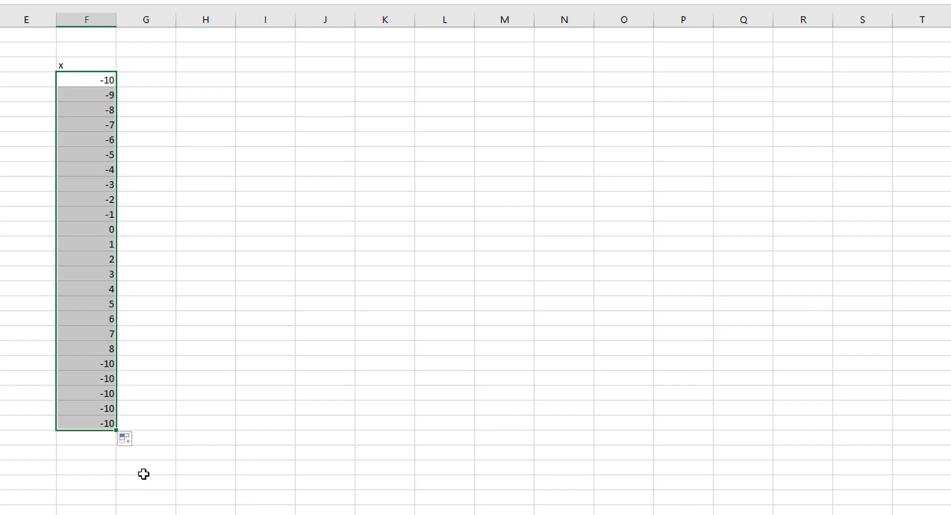
{"action": "left_click", "coordinate": [149, 65]}
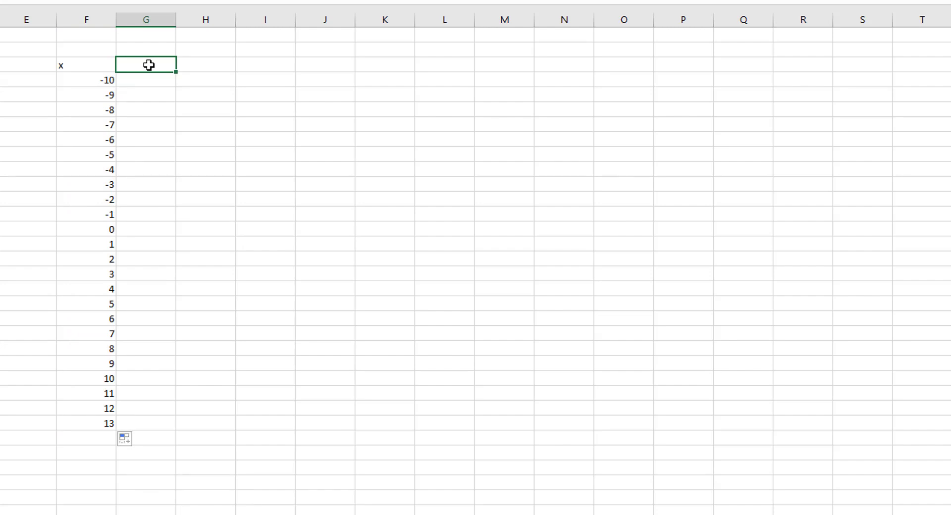
Enter the headers y=x^2, y=x+1 and y=x-7 in G3, H3 and I3.
{"action": "type", "text": "y=x^2"}
{"action": "left_click", "coordinate": [227, 66]}
{"action": "type", "text": "y=x+1"}
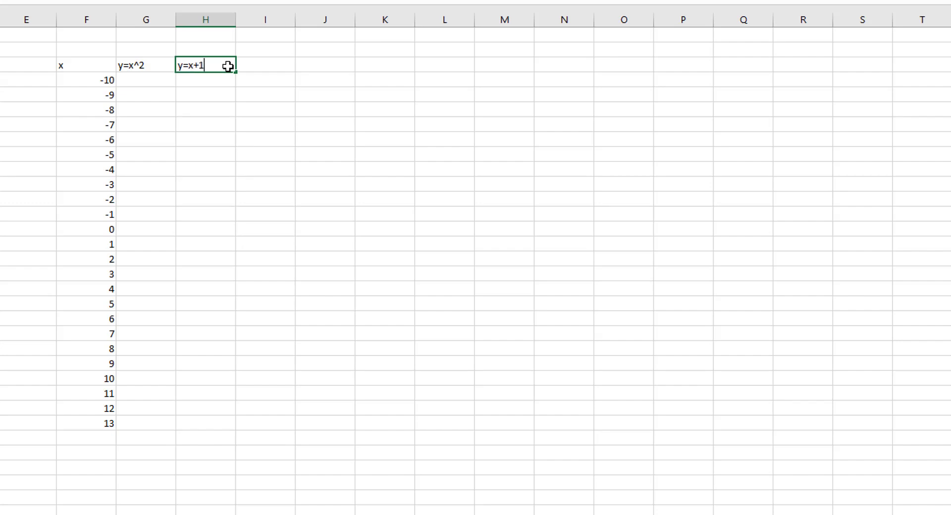
{"action": "key", "text": "Return"}
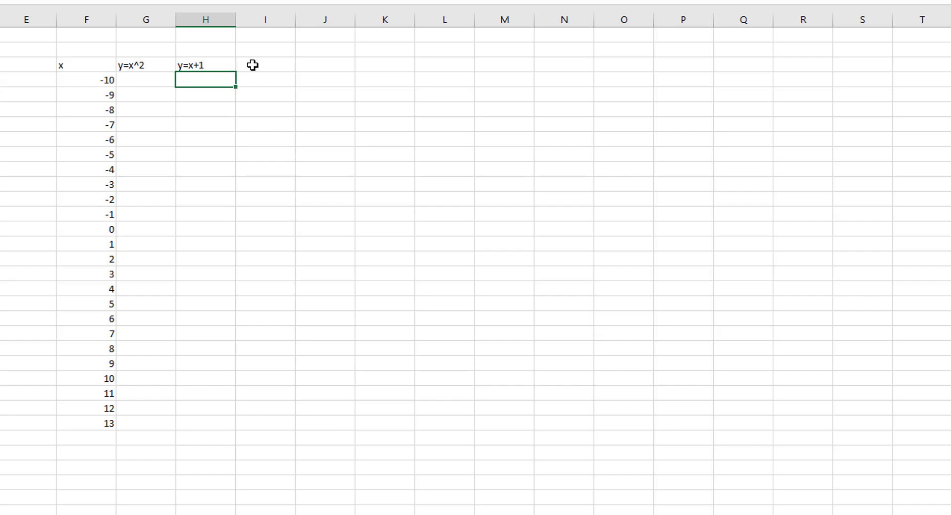
{"action": "left_click", "coordinate": [253, 65]}
{"action": "type", "text": "y="}
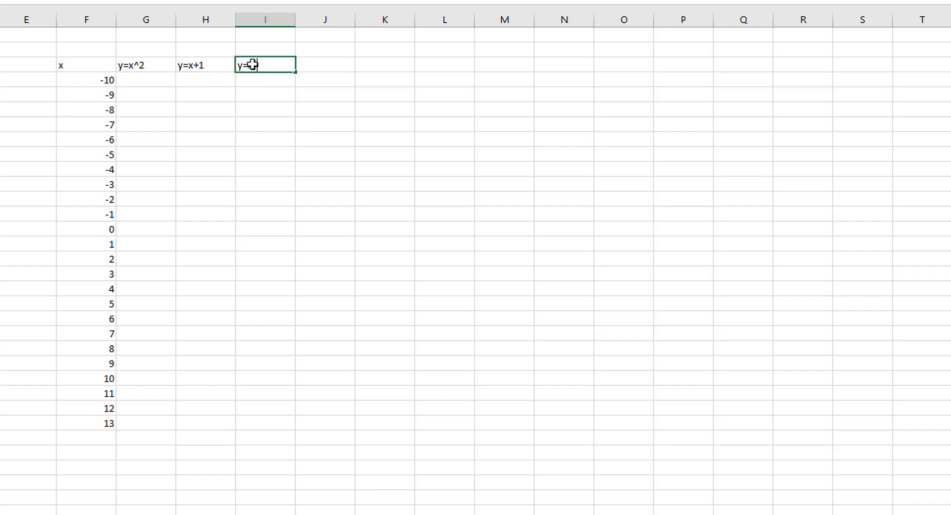
{"action": "type", "text": "x-7"}
{"action": "key", "text": "Return"}
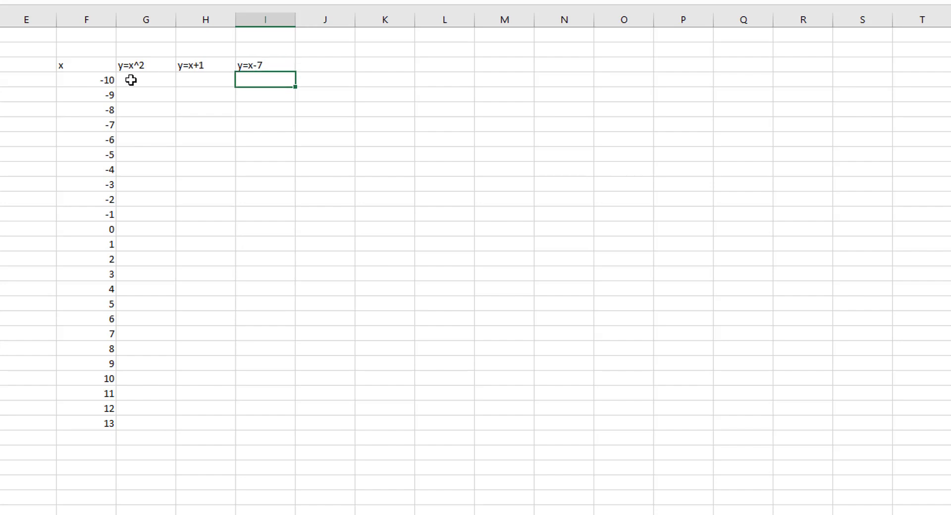
{"action": "left_click", "coordinate": [132, 79]}
{"action": "type", "text": "="}
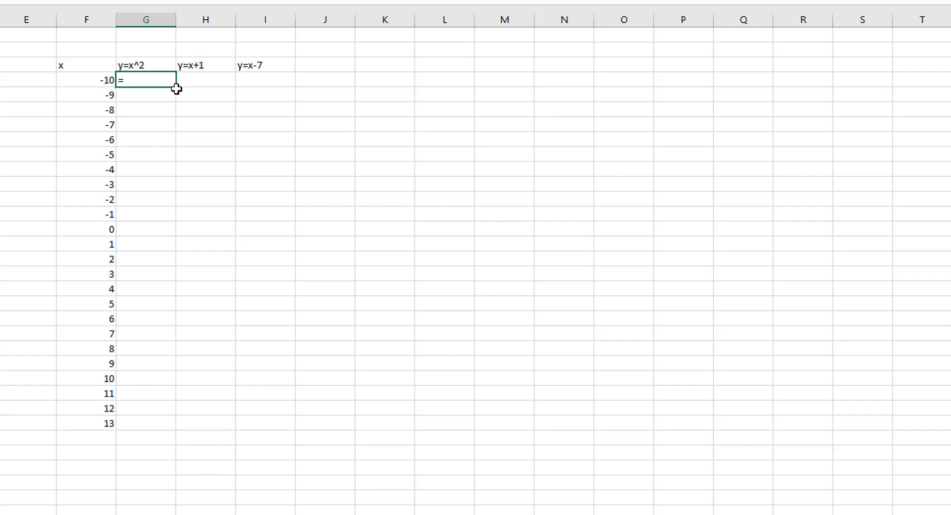
Enter =F4^2 in G4 and copy it down to row 27, giving 100 through 169.
{"action": "left_click", "coordinate": [102, 82]}
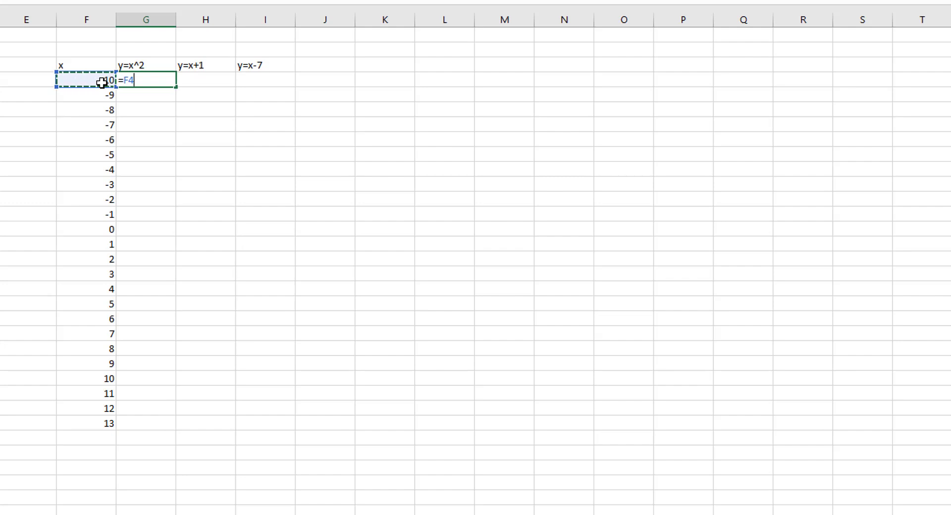
{"action": "type", "text": "^2"}
{"action": "key", "text": "Return"}
{"action": "left_click", "coordinate": [155, 80]}
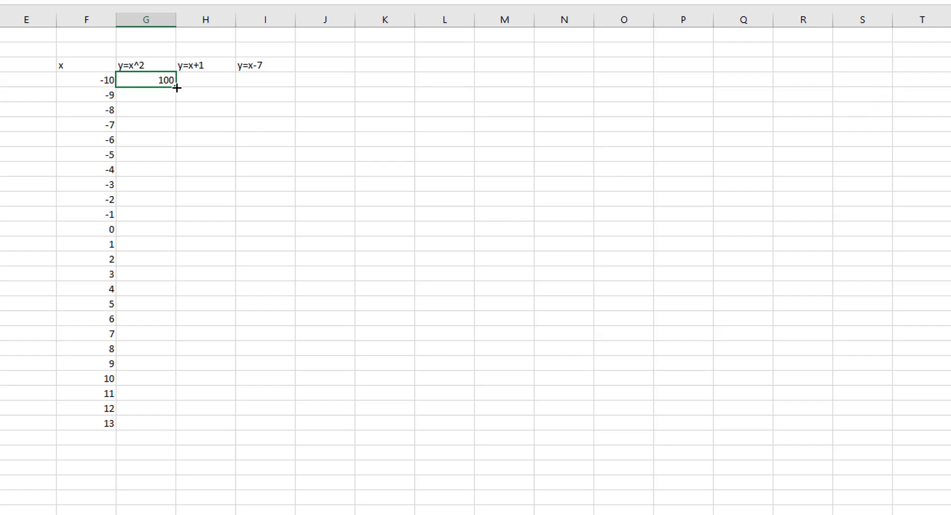
{"action": "left_click_drag", "start_coordinate": [177, 88], "coordinate": [163, 427]}
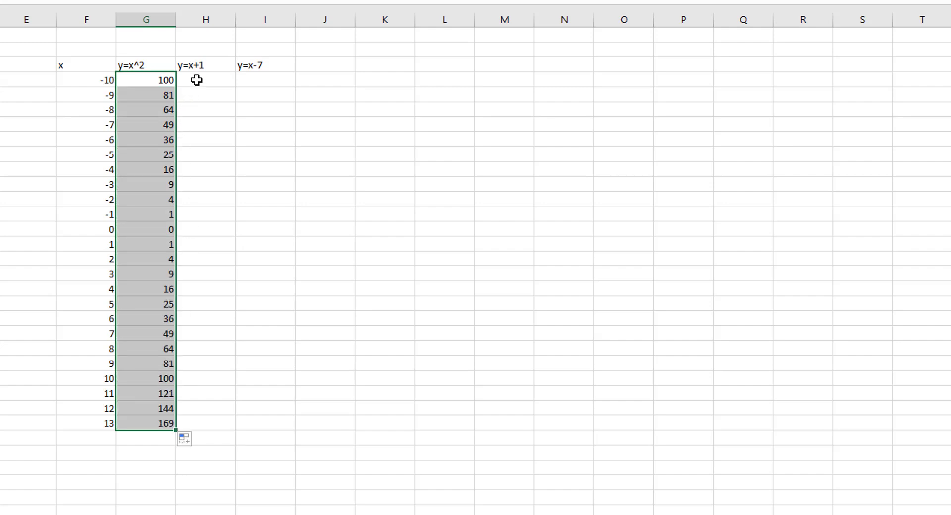
Enter =F4+1 in H4 and copy it down to row 27, giving -9 to 14.
{"action": "left_click", "coordinate": [197, 80]}
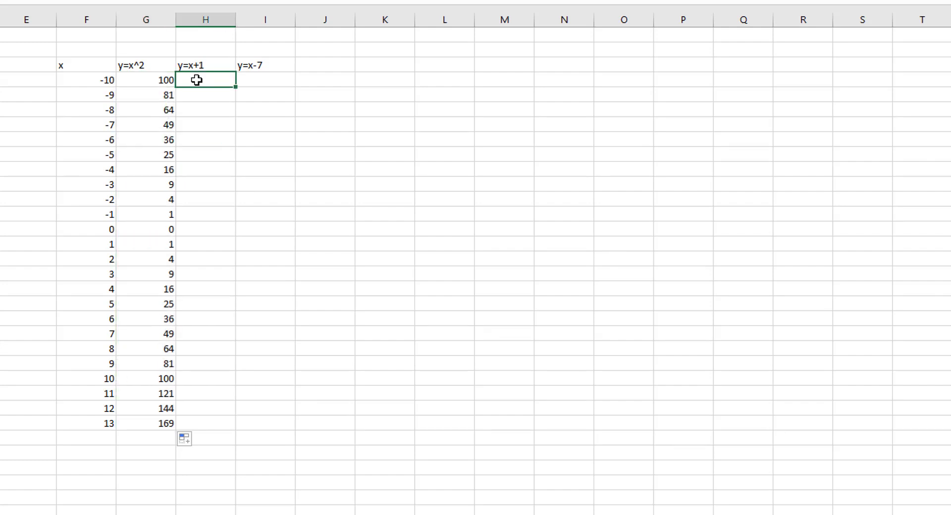
{"action": "type", "text": "="}
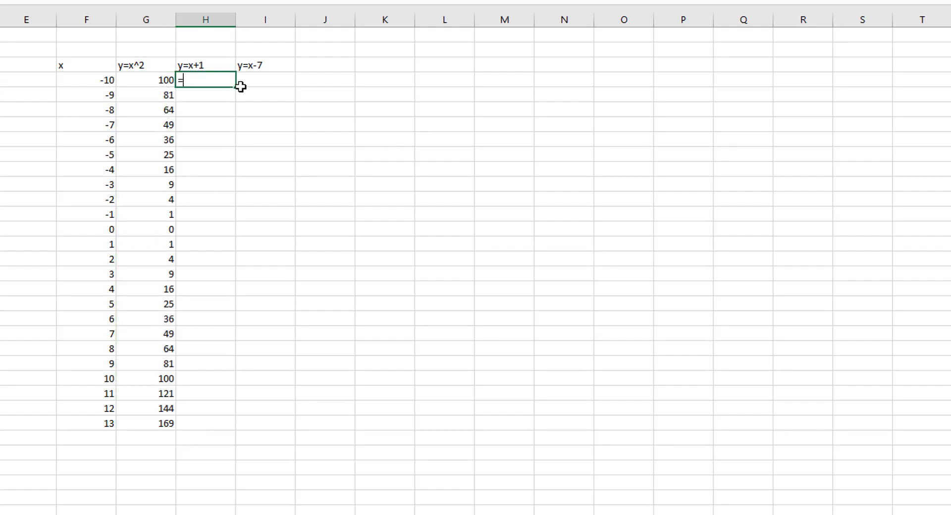
{"action": "left_click", "coordinate": [107, 82]}
{"action": "type", "text": "+"}
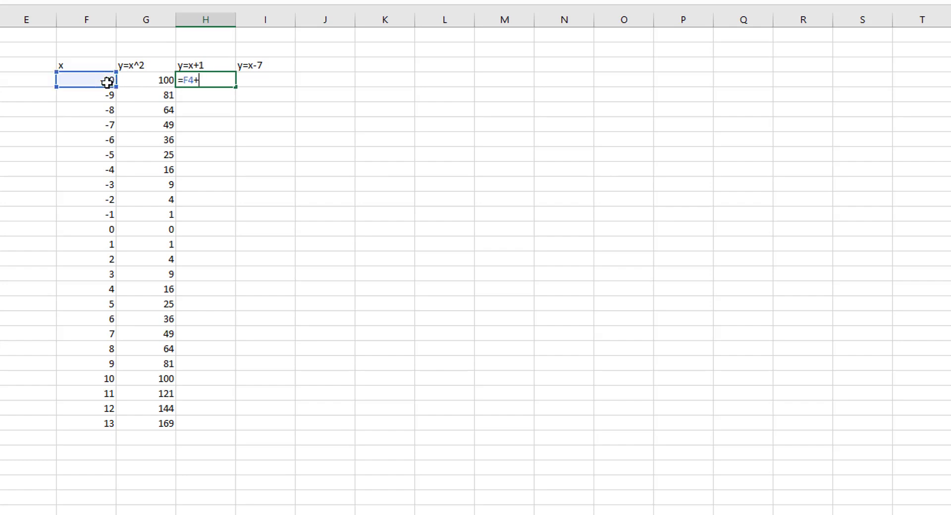
{"action": "type", "text": "1"}
{"action": "key", "text": "Return"}
{"action": "left_click", "coordinate": [201, 81]}
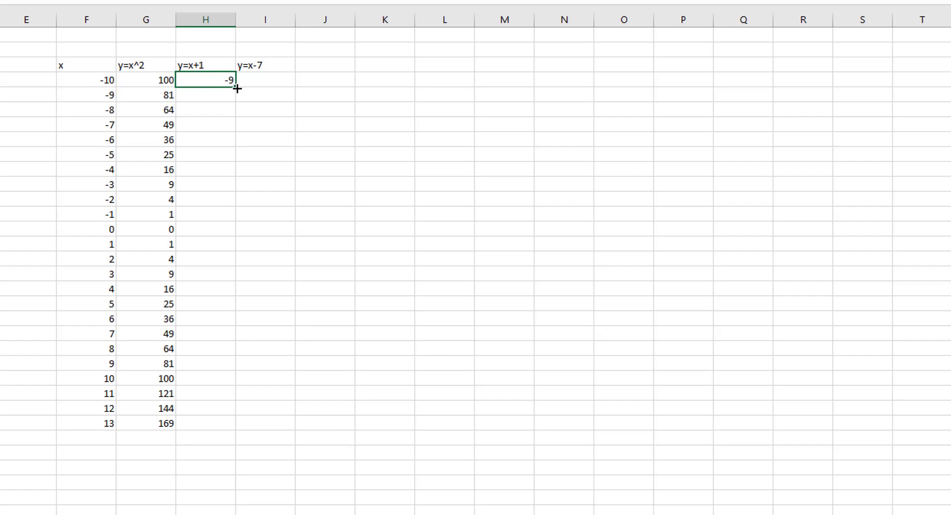
{"action": "left_click_drag", "start_coordinate": [235, 106], "coordinate": [218, 429]}
Enter the y=x-7 formula in I4 and copy it down to row 27, giving -17 to 6.
{"action": "left_click", "coordinate": [265, 79]}
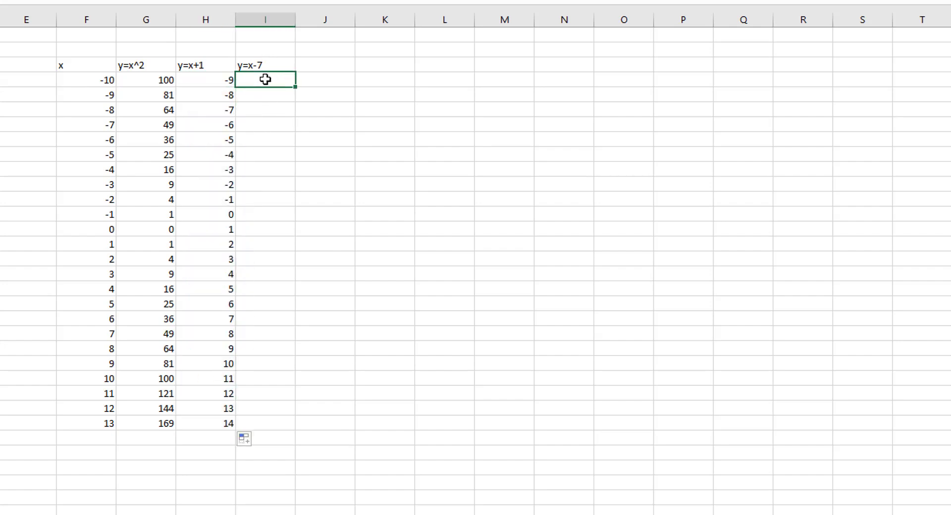
{"action": "type", "text": "="}
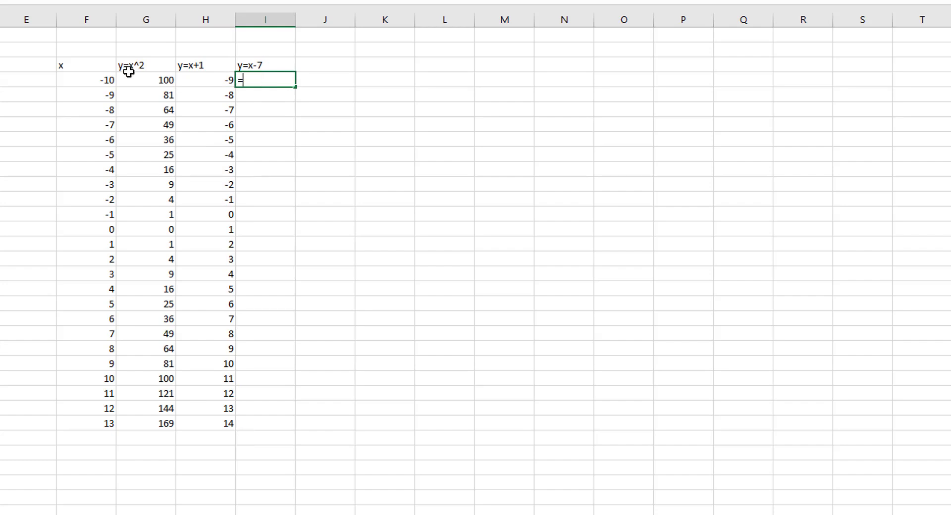
{"action": "left_click", "coordinate": [109, 81]}
{"action": "type", "text": "-"}
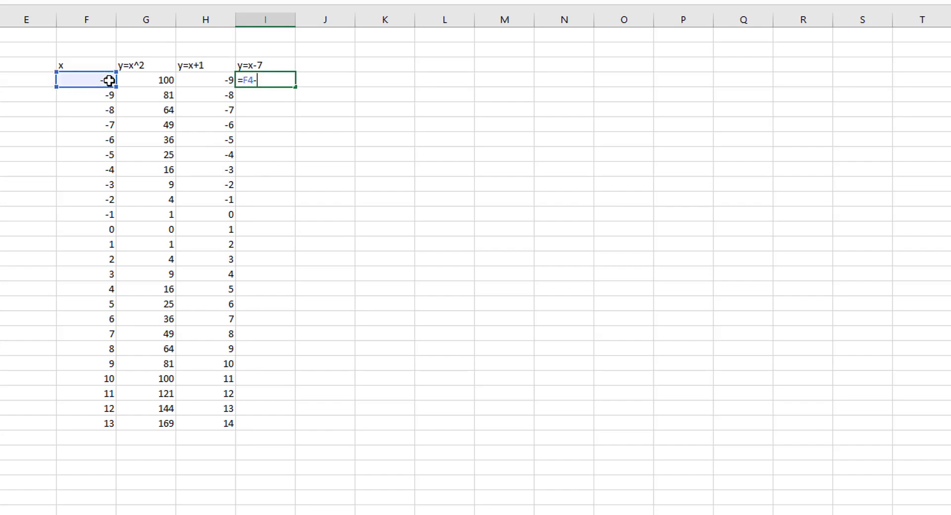
{"action": "type", "text": "17"}
{"action": "key", "text": "Return"}
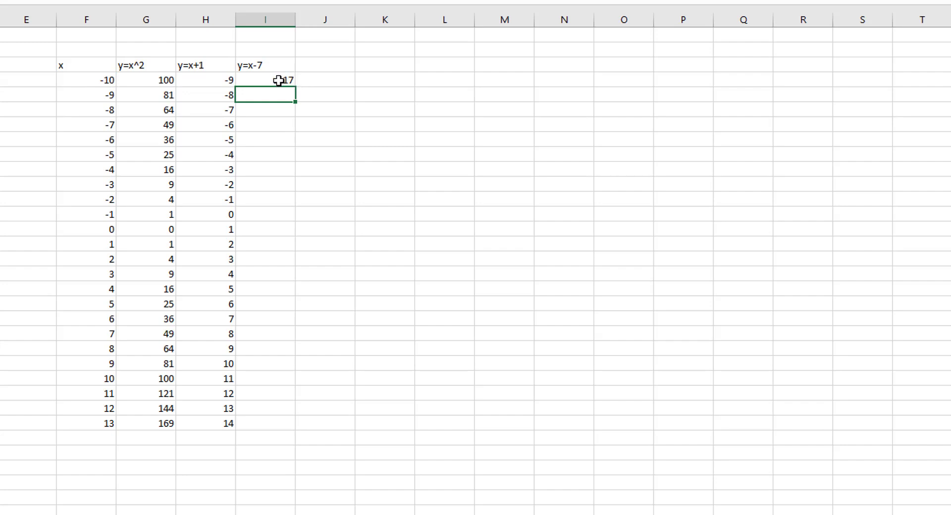
{"action": "left_click", "coordinate": [277, 80]}
{"action": "left_click_drag", "start_coordinate": [296, 88], "coordinate": [296, 437]}
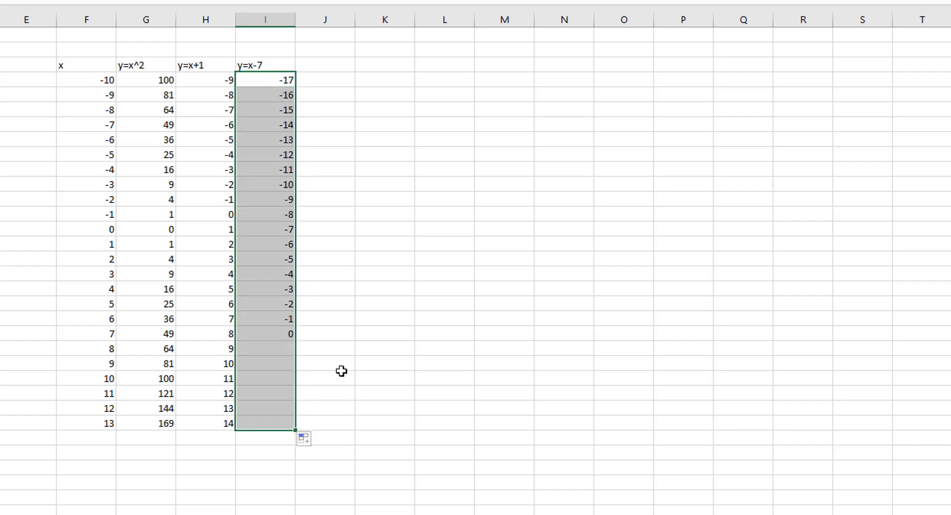
{"action": "left_click", "coordinate": [357, 332]}
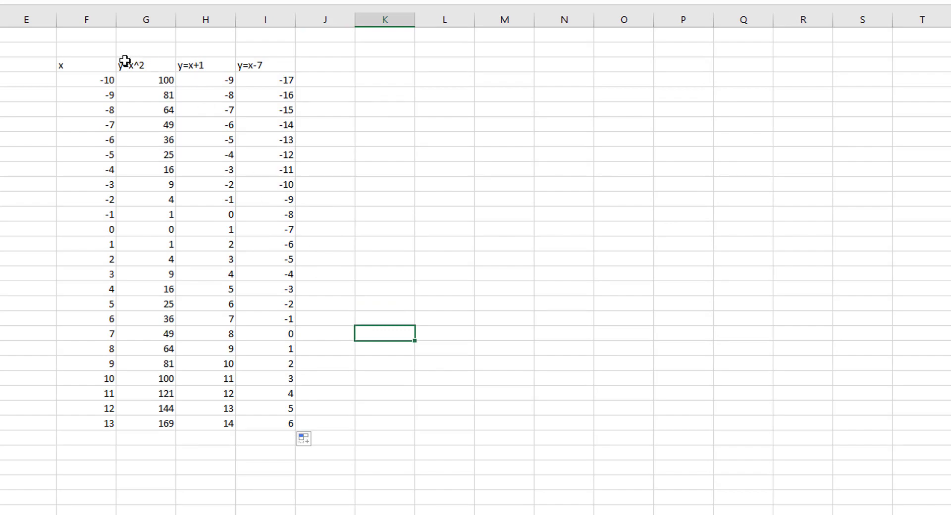
Apply All Borders to the table range F3:I27.
{"action": "mouse_move", "coordinate": [95, 66]}
{"action": "left_mouse_down"}
{"action": "mouse_move", "coordinate": [268, 379]}
{"action": "mouse_move", "coordinate": [268, 423]}
{"action": "left_mouse_up"}
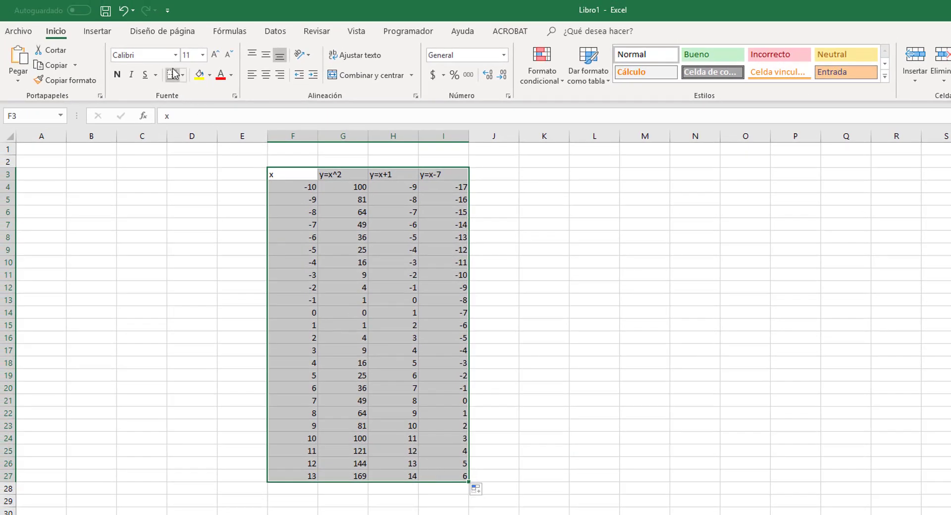
{"action": "left_click", "coordinate": [182, 75]}
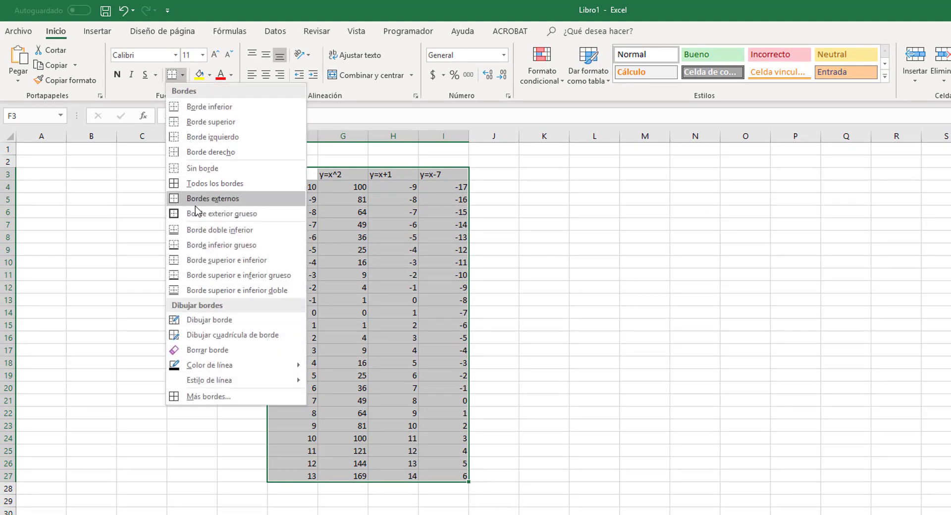
{"action": "left_click", "coordinate": [198, 185]}
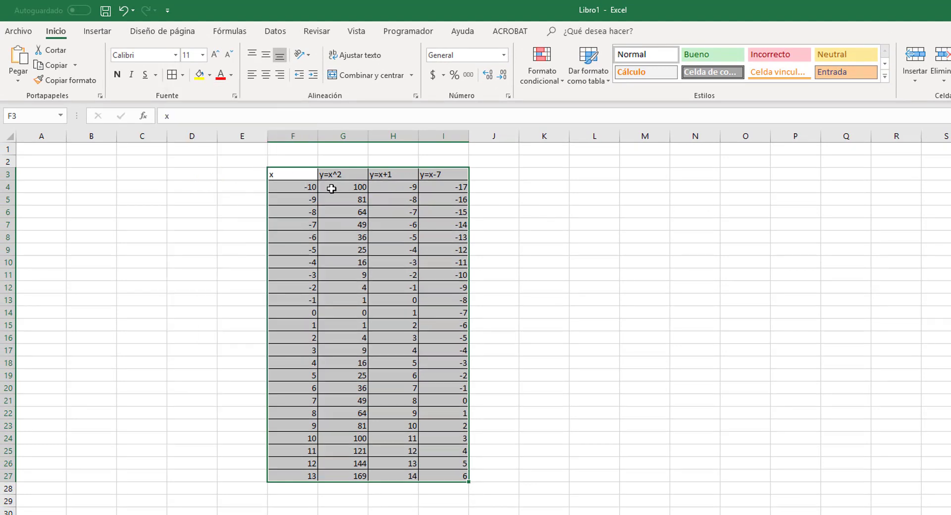
Center and bold the header row F3:I3.
{"action": "left_click_drag", "start_coordinate": [293, 176], "coordinate": [436, 176]}
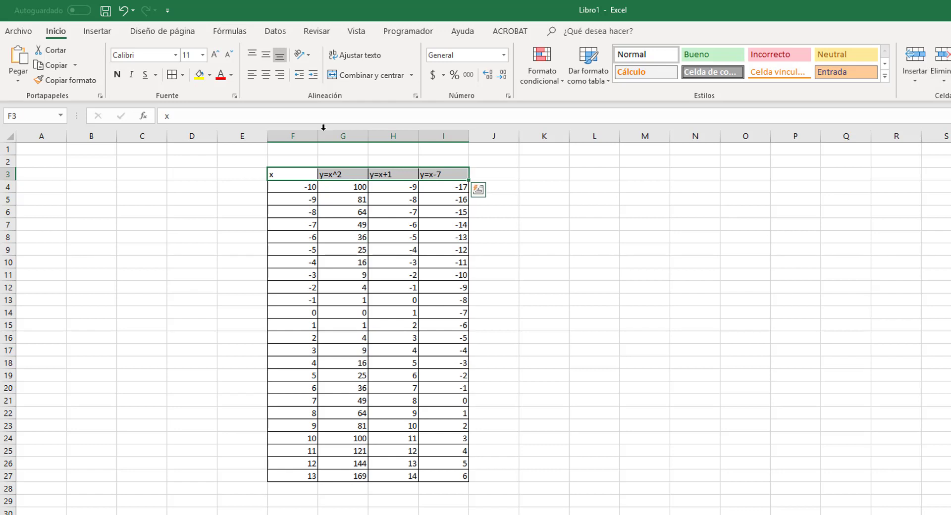
{"action": "left_click", "coordinate": [266, 75]}
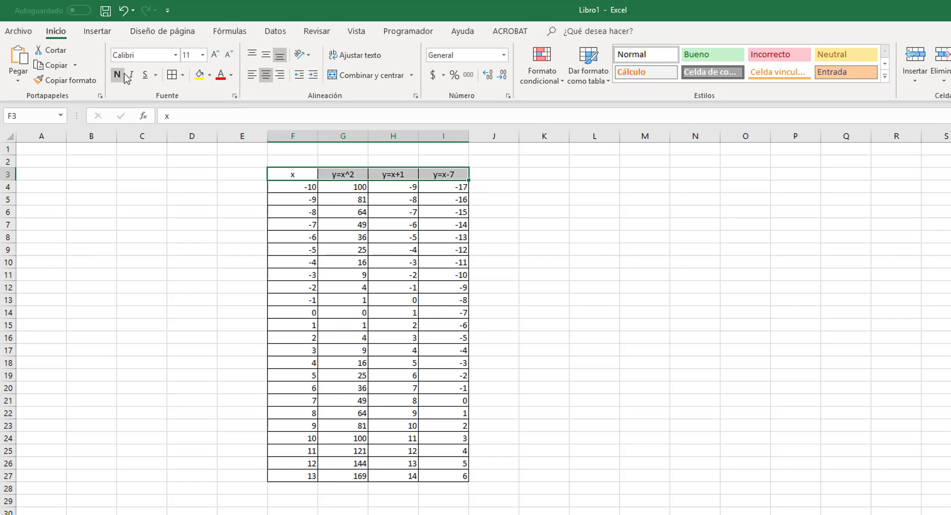
{"action": "left_click", "coordinate": [119, 73]}
Fill header cells F3:I3 with an orange-gold theme colour.
{"action": "left_click", "coordinate": [209, 75]}
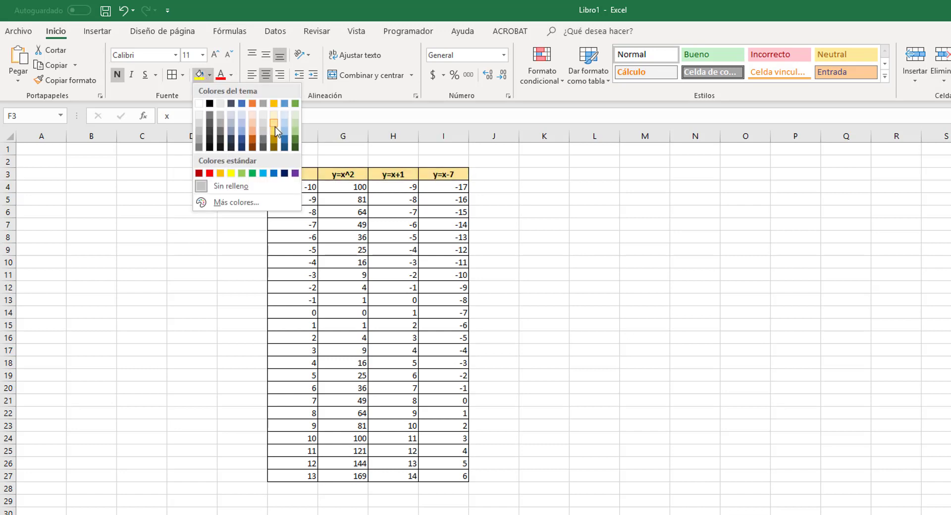
{"action": "left_click", "coordinate": [274, 127]}
{"action": "left_click", "coordinate": [608, 234]}
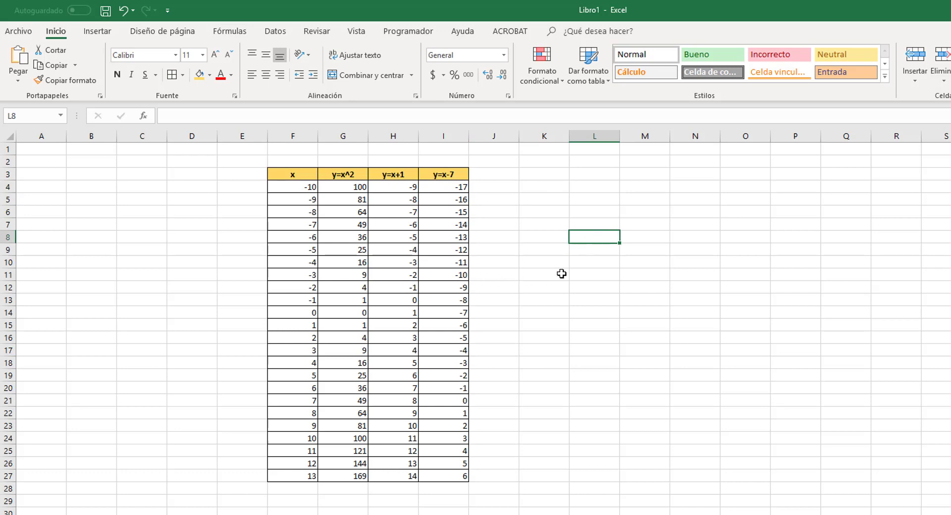
Insert a Scatter with Straight Lines chart and place it beside the table.
{"action": "left_click", "coordinate": [98, 32]}
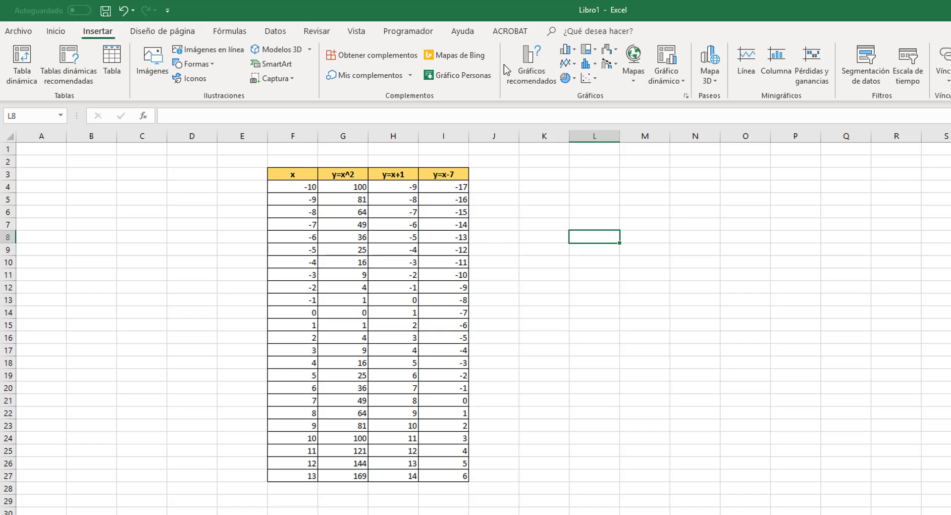
{"action": "left_click", "coordinate": [594, 80]}
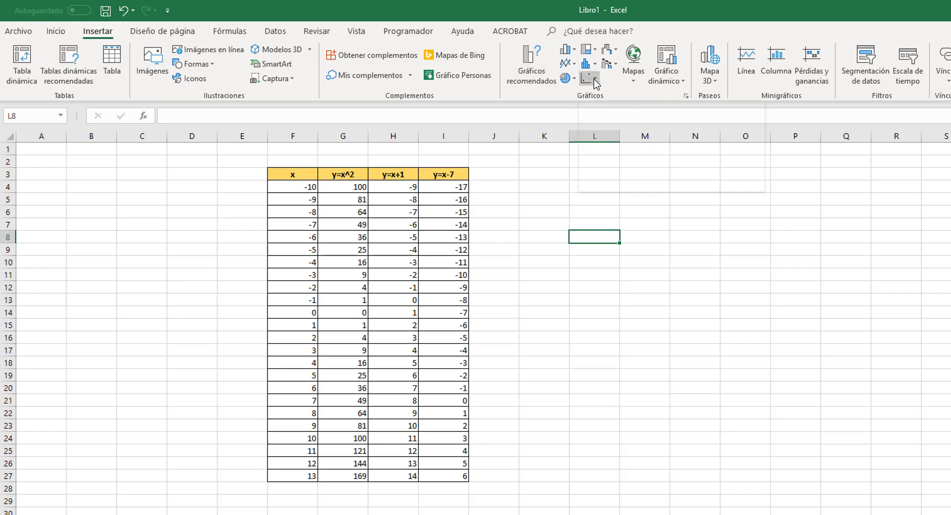
{"action": "left_click", "coordinate": [595, 80]}
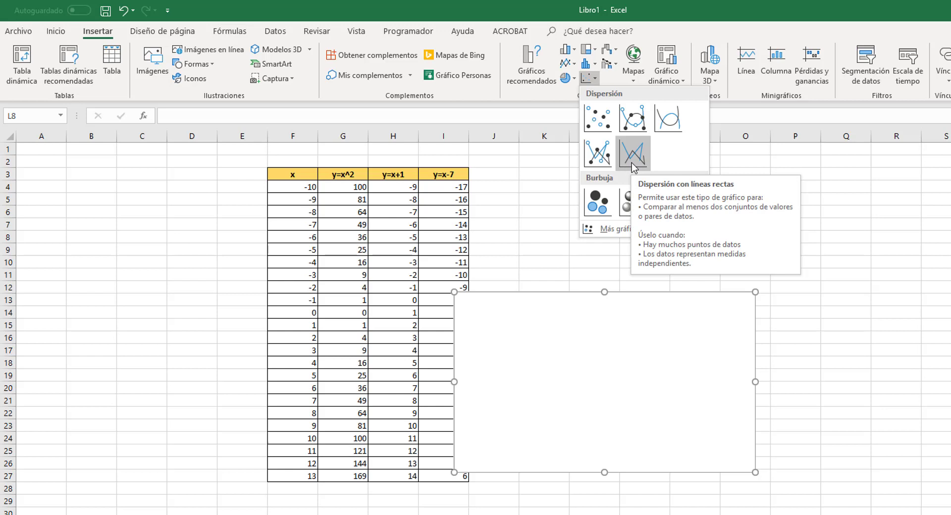
{"action": "left_click", "coordinate": [633, 165]}
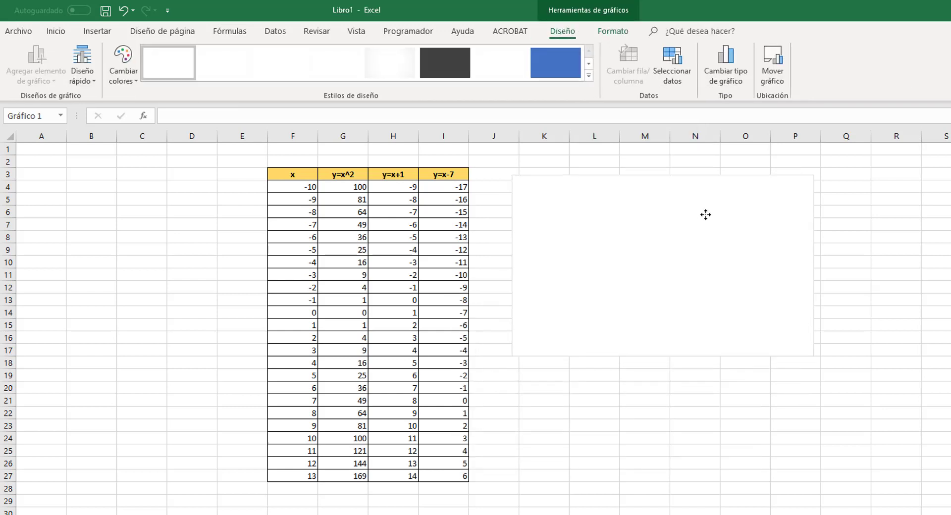
{"action": "left_click_drag", "start_coordinate": [705, 214], "coordinate": [704, 217]}
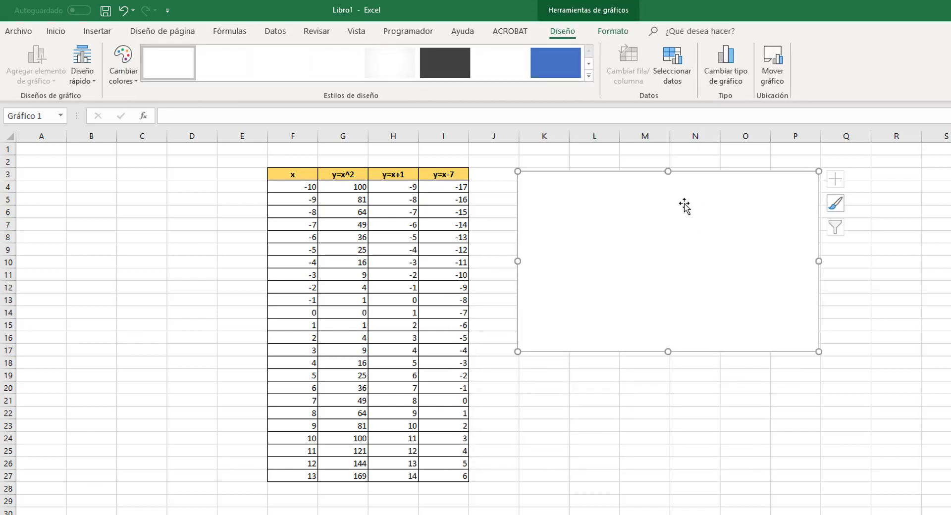
{"action": "right_click", "coordinate": [662, 240]}
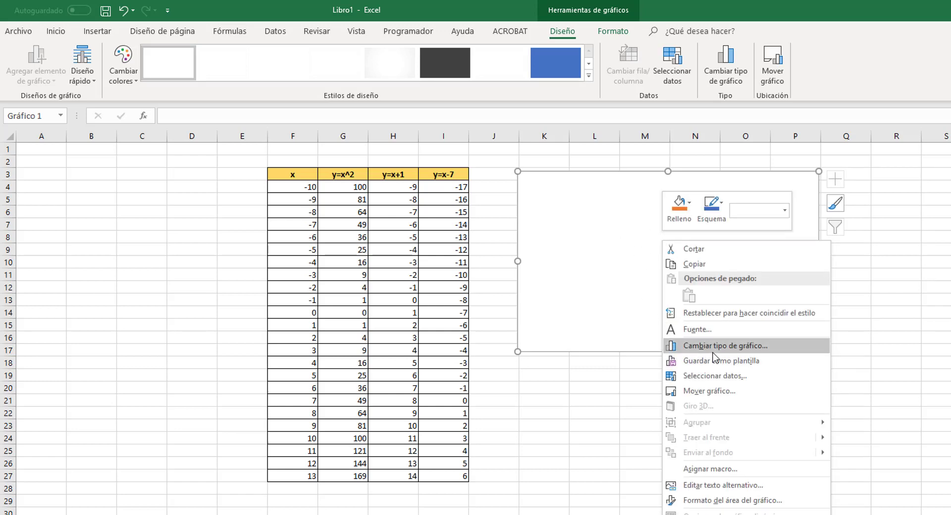
{"action": "right_click", "coordinate": [574, 338]}
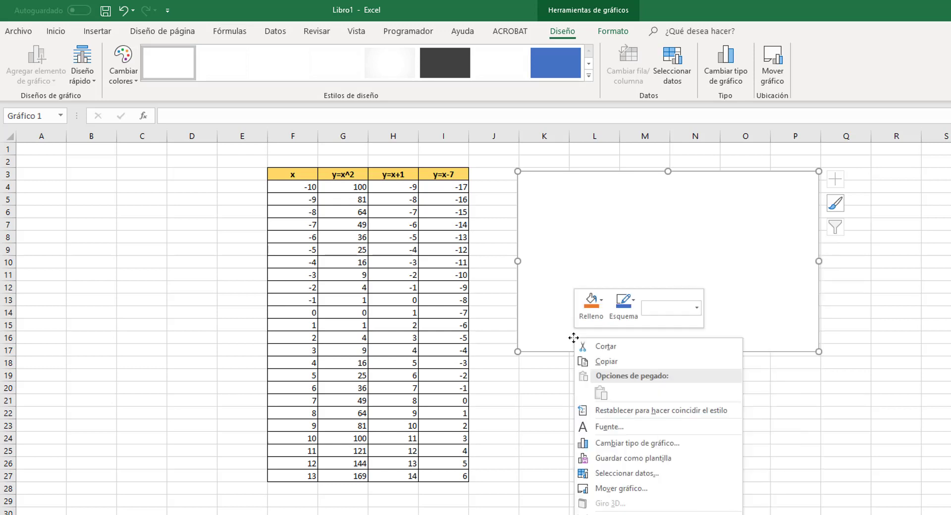
Set the chart's data range to F4:I27 in Seleccionar origen de datos.
{"action": "left_click", "coordinate": [627, 474]}
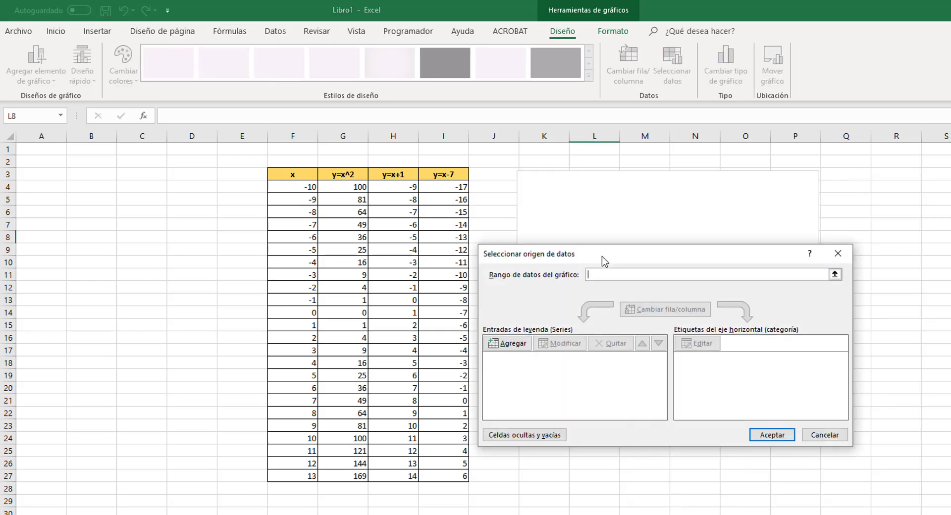
{"action": "mouse_move", "coordinate": [309, 187]}
{"action": "left_mouse_down"}
{"action": "mouse_move", "coordinate": [348, 196]}
{"action": "mouse_move", "coordinate": [440, 288]}
{"action": "left_mouse_up"}
{"action": "left_click_drag", "start_coordinate": [452, 388], "coordinate": [455, 472]}
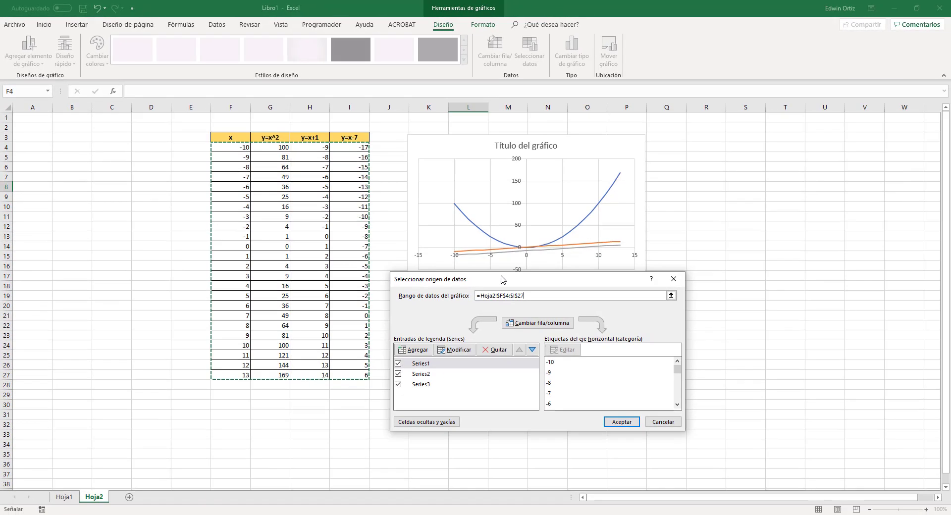
{"action": "left_click_drag", "start_coordinate": [622, 253], "coordinate": [503, 291]}
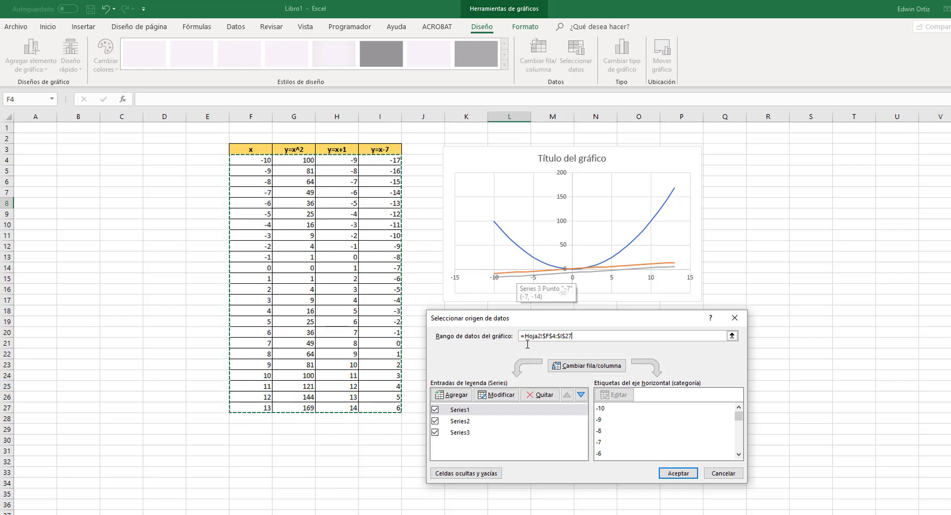
Rename Series1, Series2 and Series3 from cells G3, H3 and I3, then apply.
{"action": "left_click", "coordinate": [479, 414]}
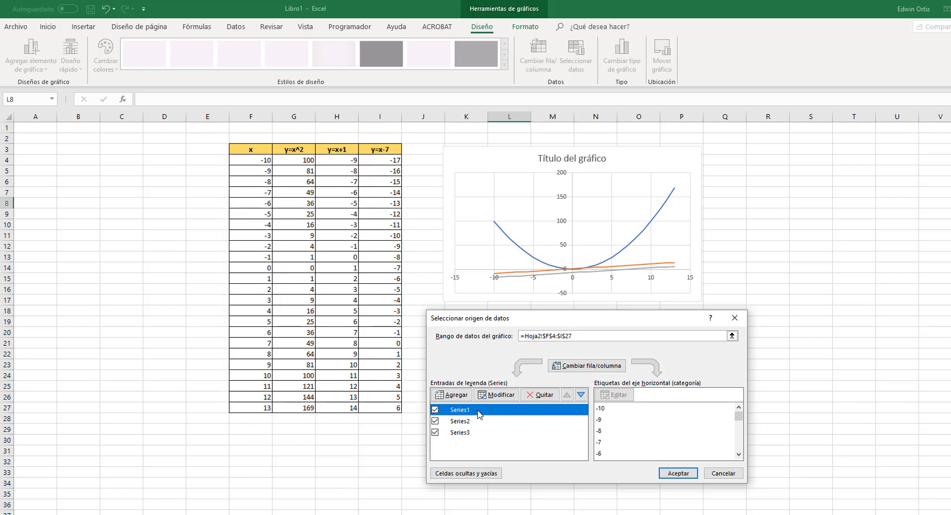
{"action": "left_click", "coordinate": [495, 395]}
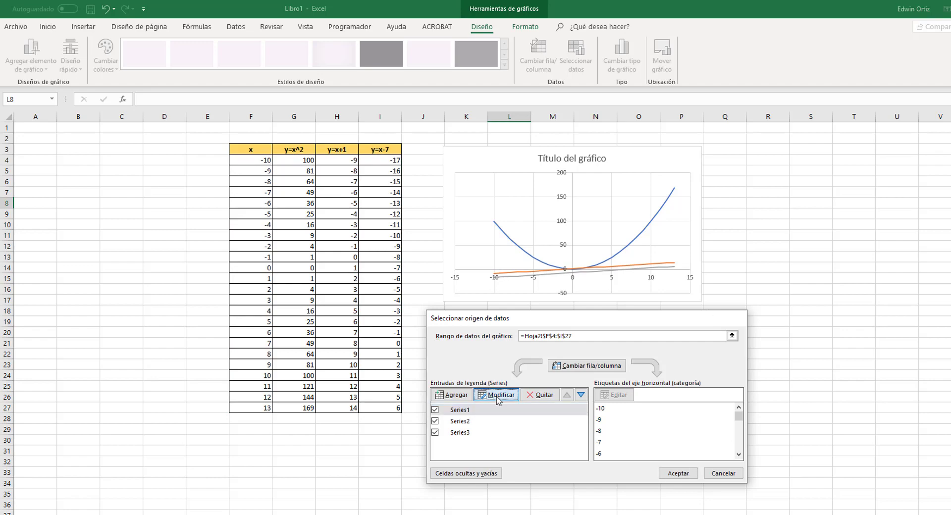
{"action": "left_click", "coordinate": [287, 147]}
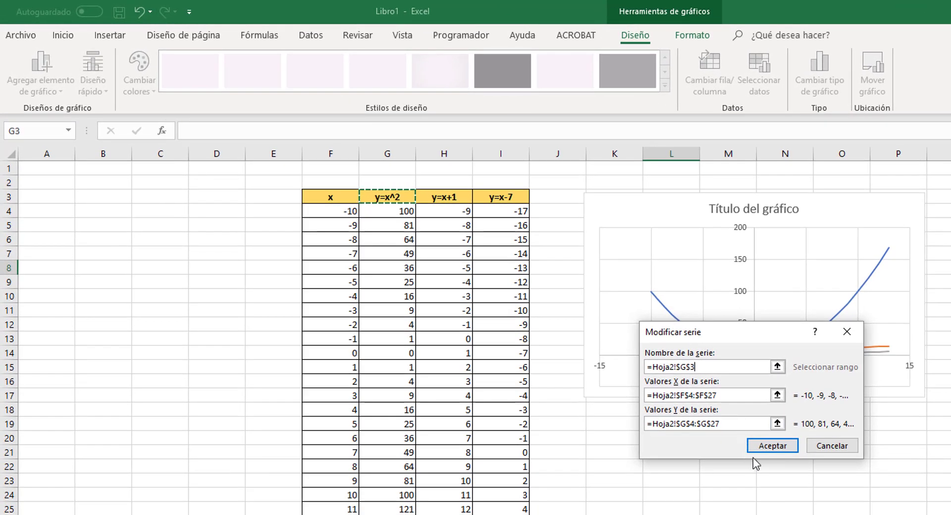
{"action": "left_click", "coordinate": [766, 445]}
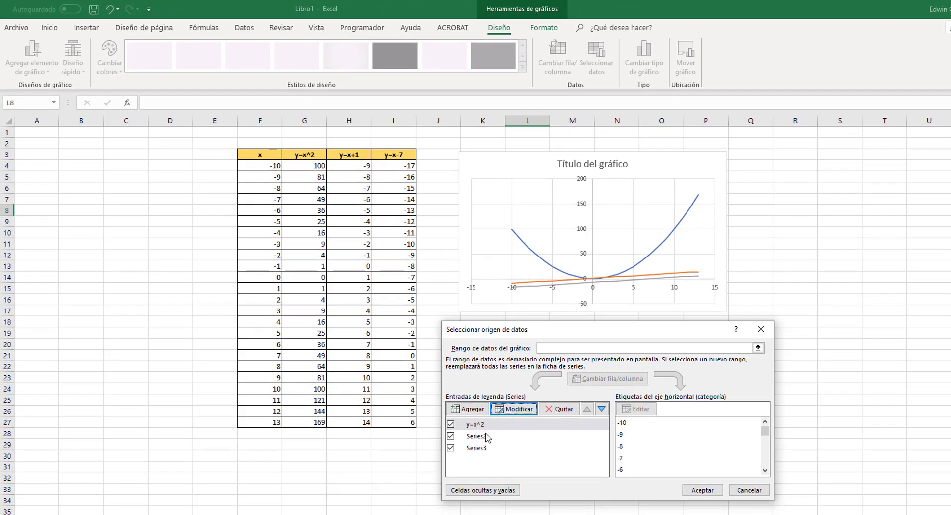
{"action": "left_click", "coordinate": [487, 437]}
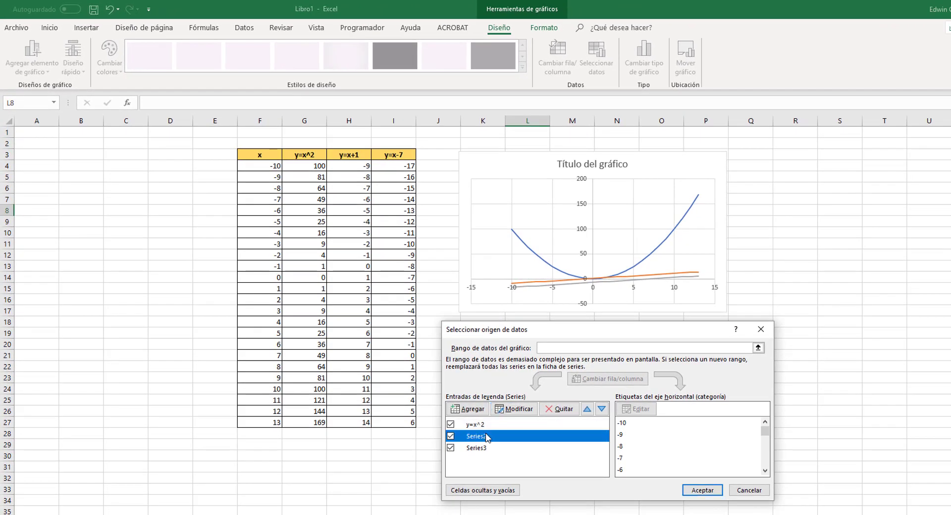
{"action": "left_click", "coordinate": [515, 409]}
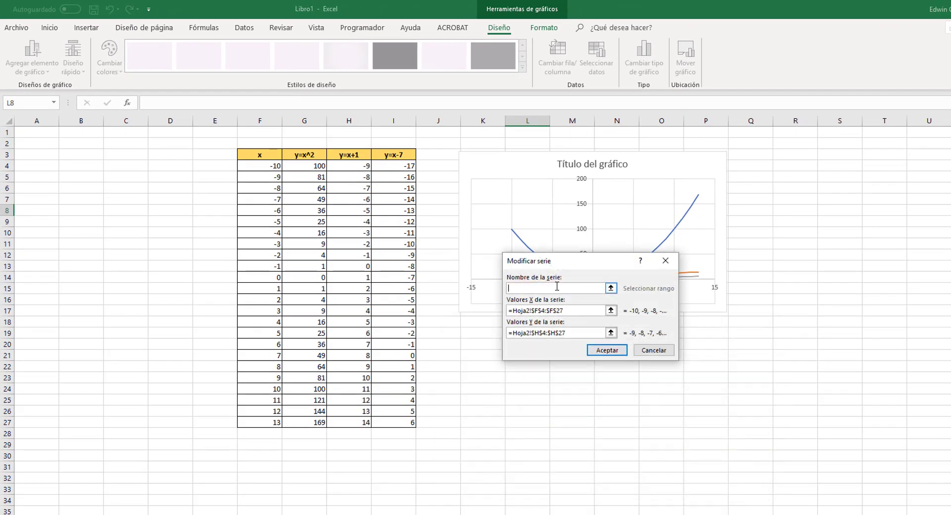
{"action": "left_click", "coordinate": [340, 156]}
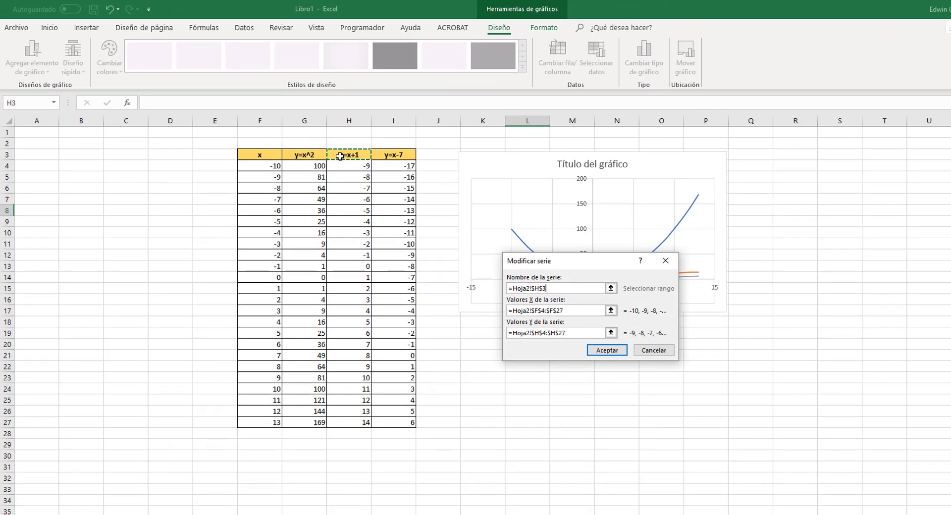
{"action": "left_click", "coordinate": [600, 352]}
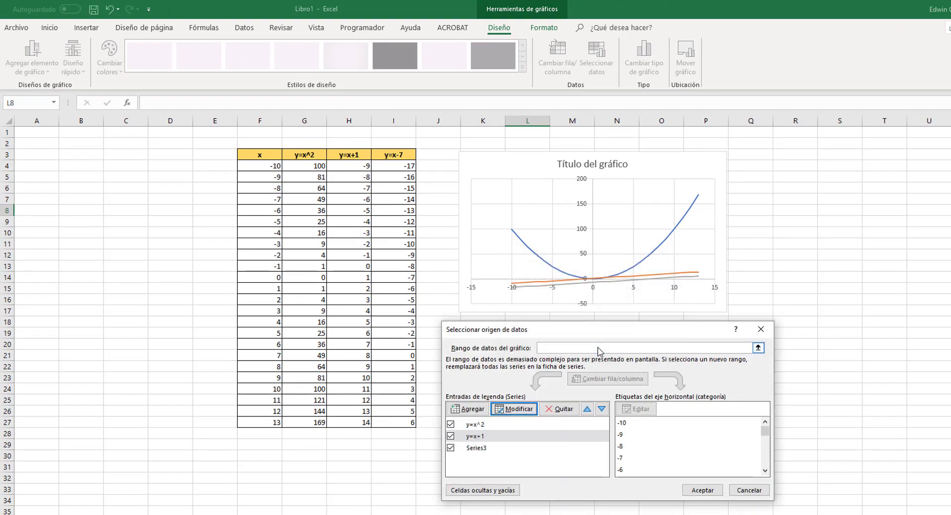
{"action": "left_click", "coordinate": [485, 450]}
{"action": "left_click", "coordinate": [532, 412]}
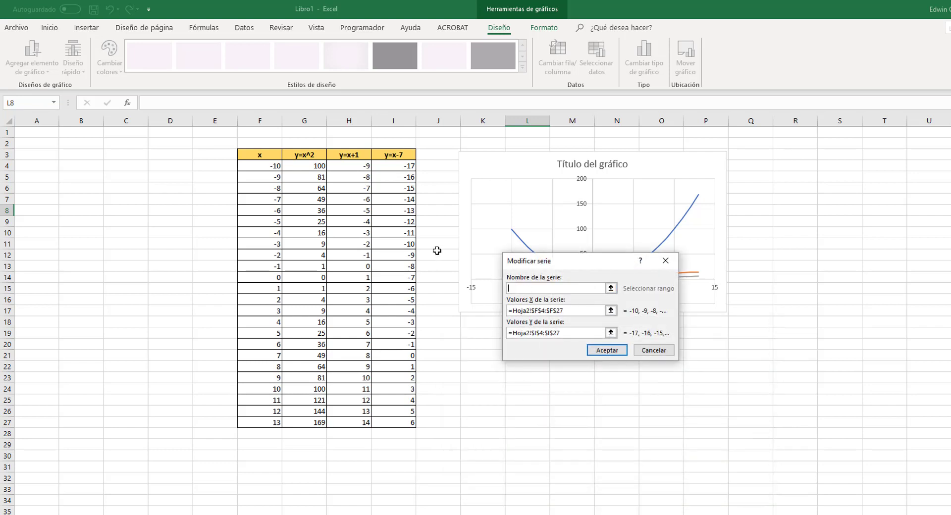
{"action": "left_click", "coordinate": [391, 156]}
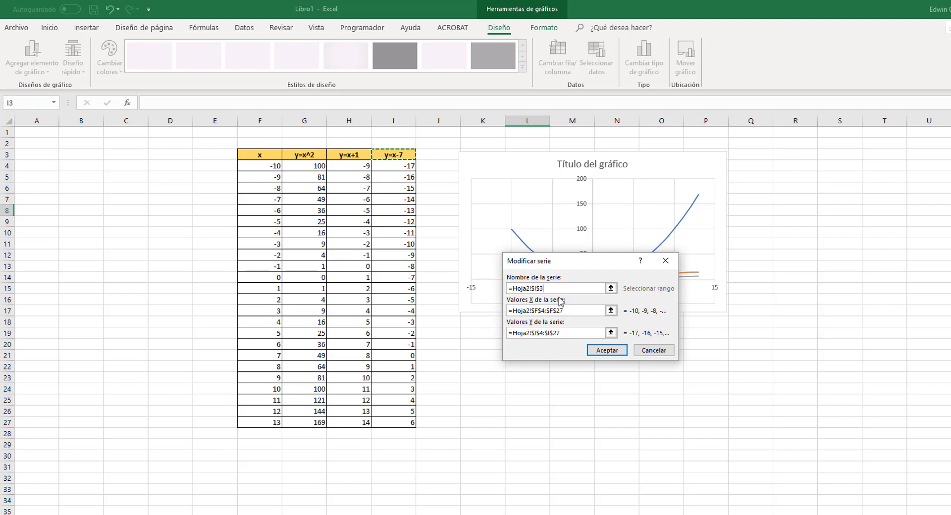
{"action": "left_click", "coordinate": [596, 350]}
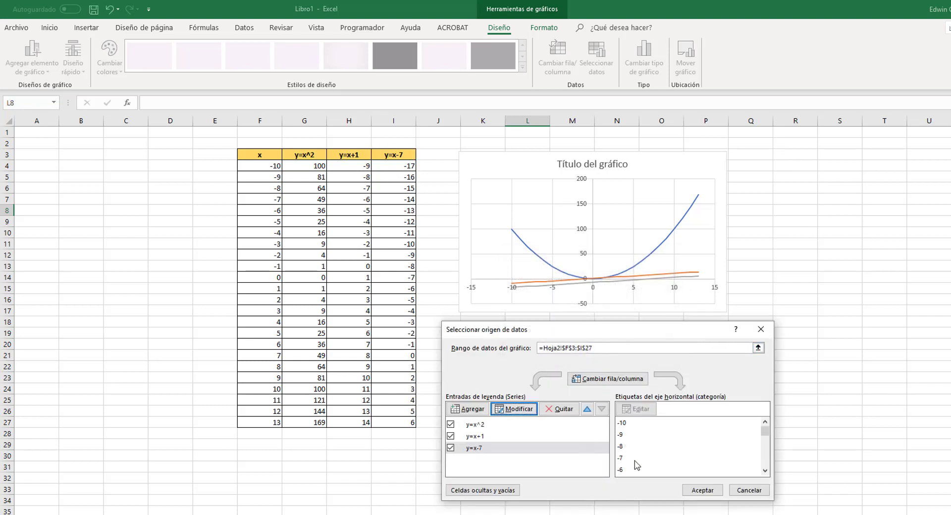
{"action": "left_click", "coordinate": [703, 495]}
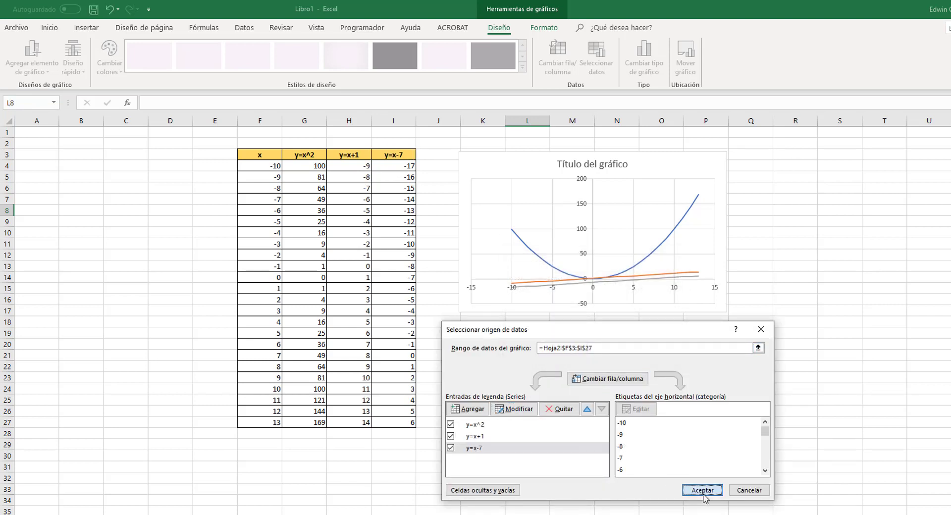
Enlarge and reposition the chart beside the table, then apply Estilo 6 and Diseño 6.
{"action": "left_click_drag", "start_coordinate": [726, 312], "coordinate": [784, 391]}
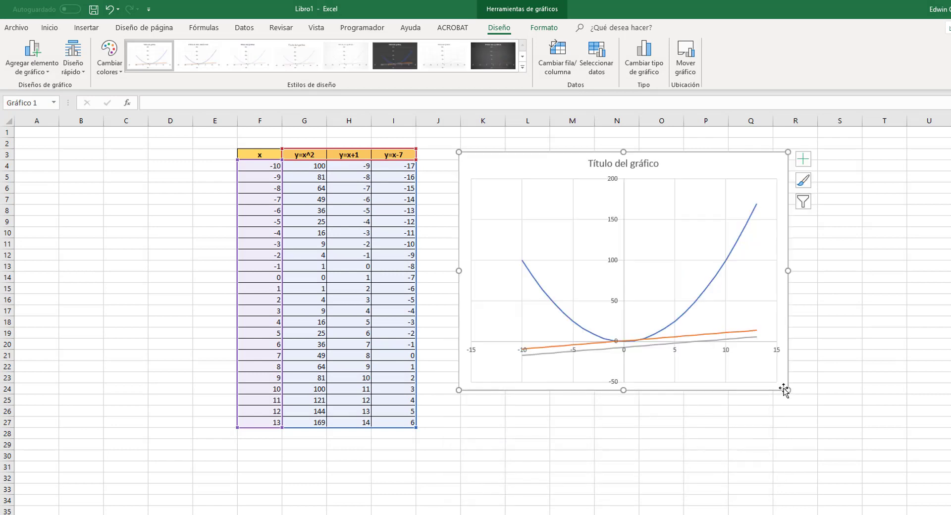
{"action": "mouse_move", "coordinate": [684, 153]}
{"action": "left_mouse_down"}
{"action": "mouse_move", "coordinate": [669, 204]}
{"action": "mouse_move", "coordinate": [662, 177]}
{"action": "left_mouse_up"}
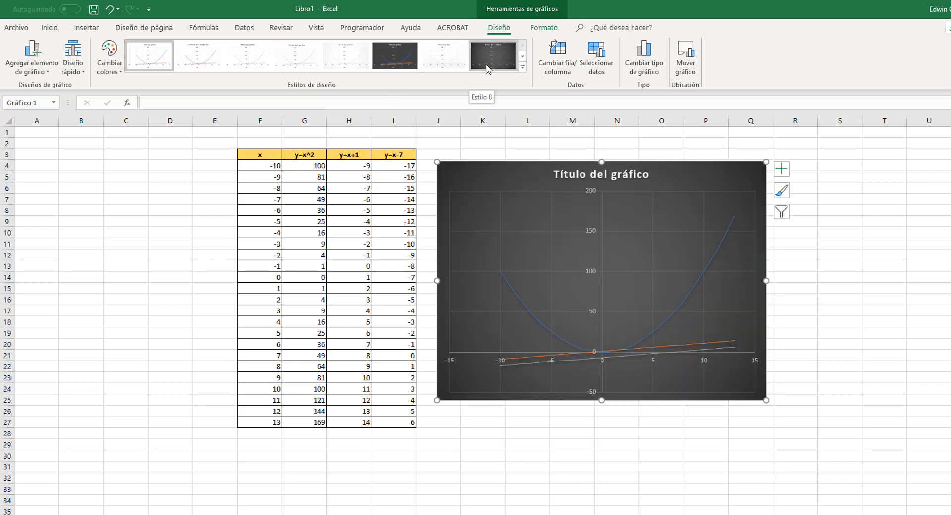
{"action": "left_click", "coordinate": [399, 64]}
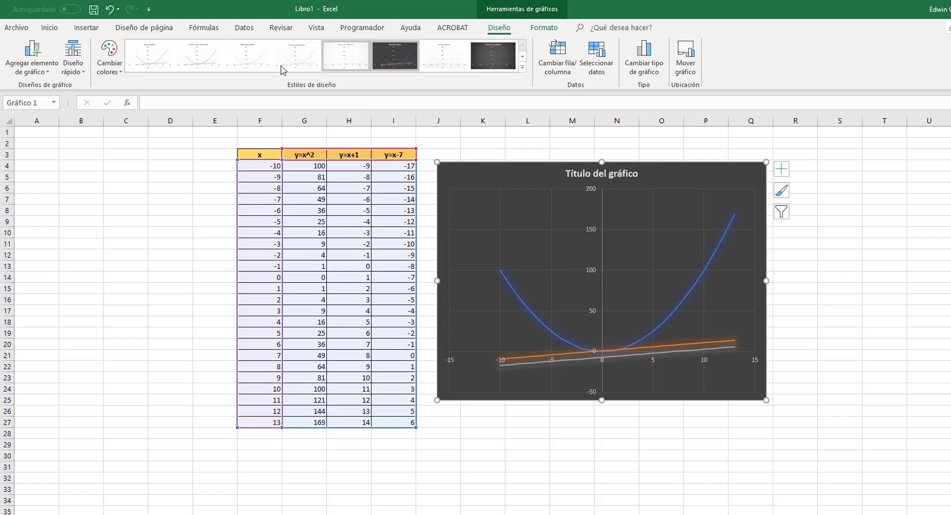
{"action": "left_click", "coordinate": [83, 72]}
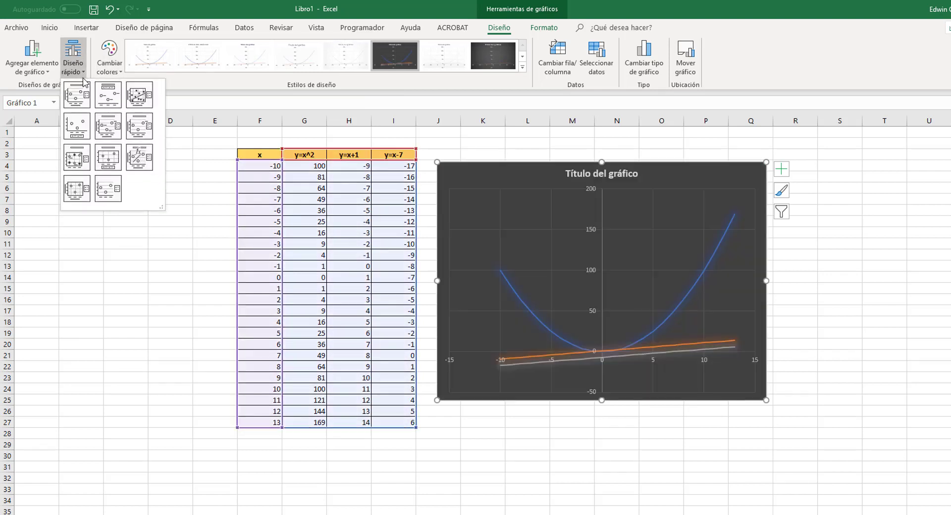
{"action": "left_click", "coordinate": [139, 135]}
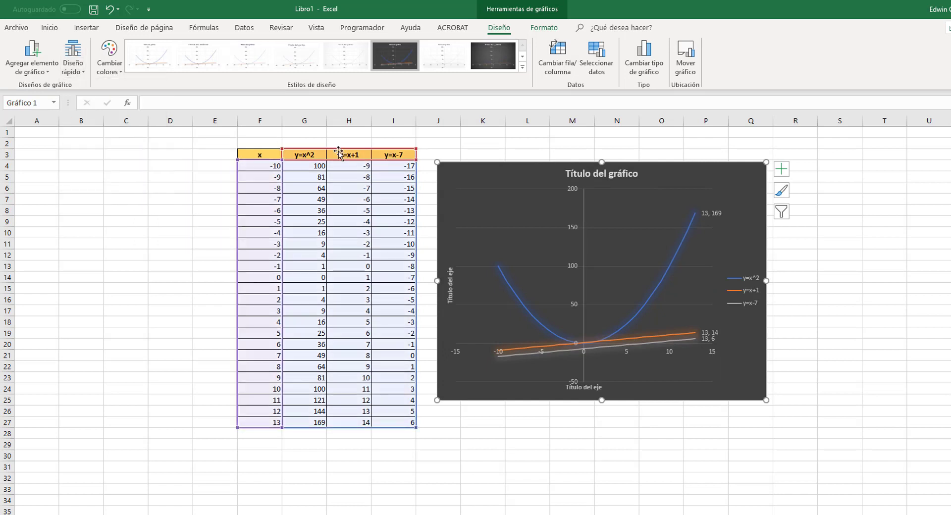
Replace the 'Título del gráfico' placeholder with 'Graficar funciones' as the chart title.
{"action": "left_click", "coordinate": [594, 172]}
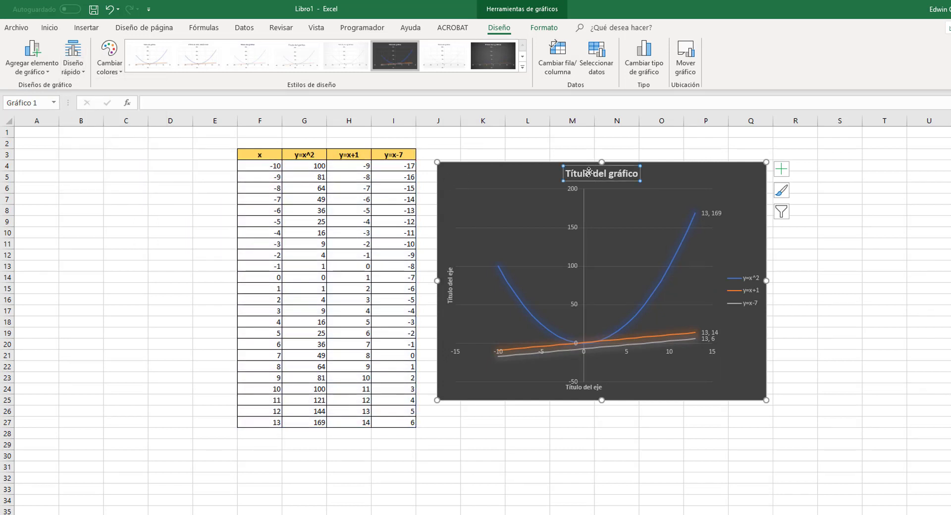
{"action": "double_click", "coordinate": [599, 174]}
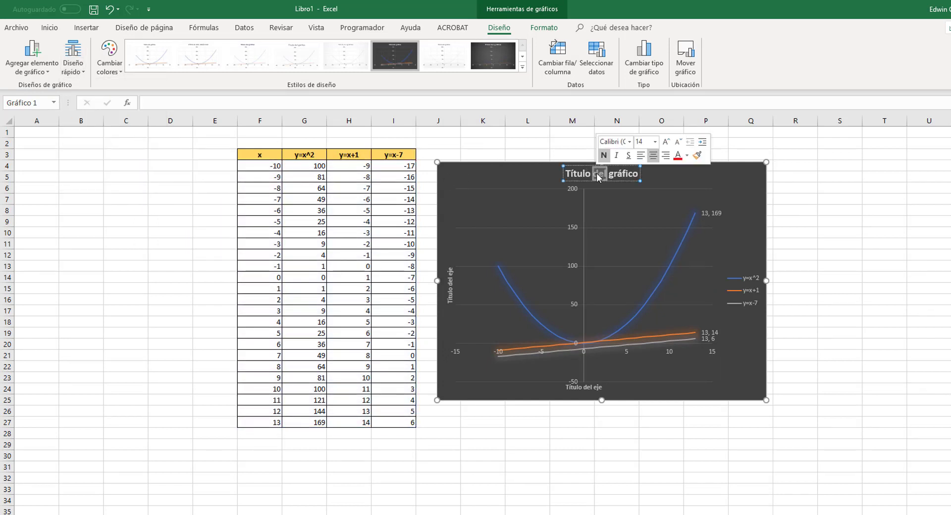
{"action": "left_click_drag", "start_coordinate": [567, 173], "coordinate": [635, 177]}
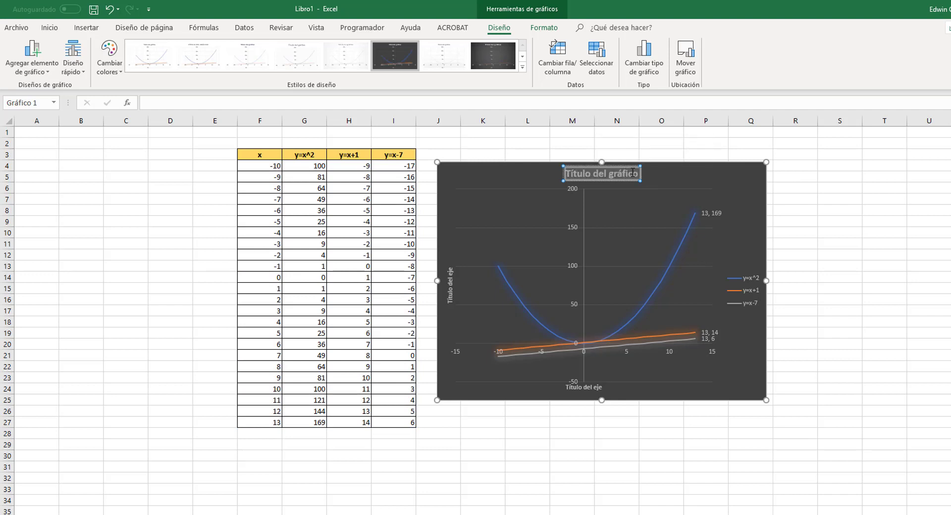
{"action": "type", "text": "Grafi"}
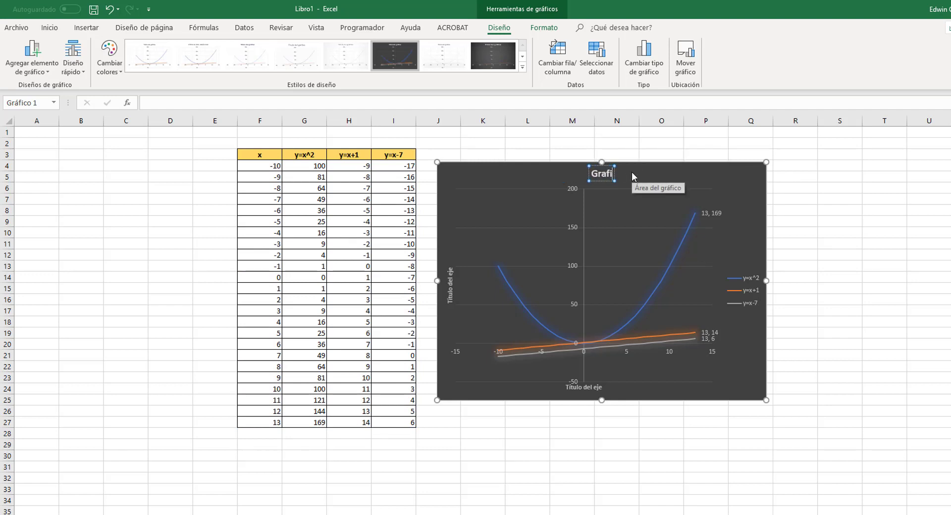
{"action": "type", "text": "car funciones"}
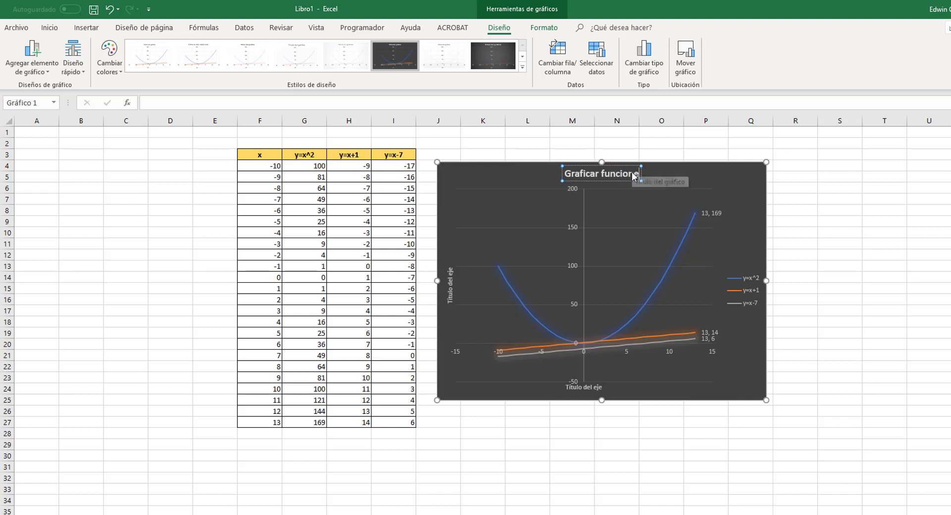
{"action": "left_click", "coordinate": [791, 264]}
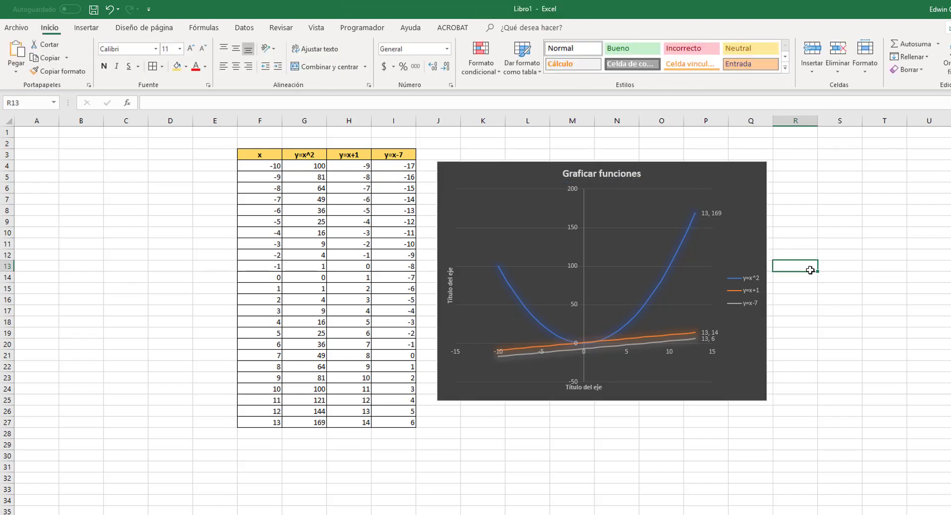